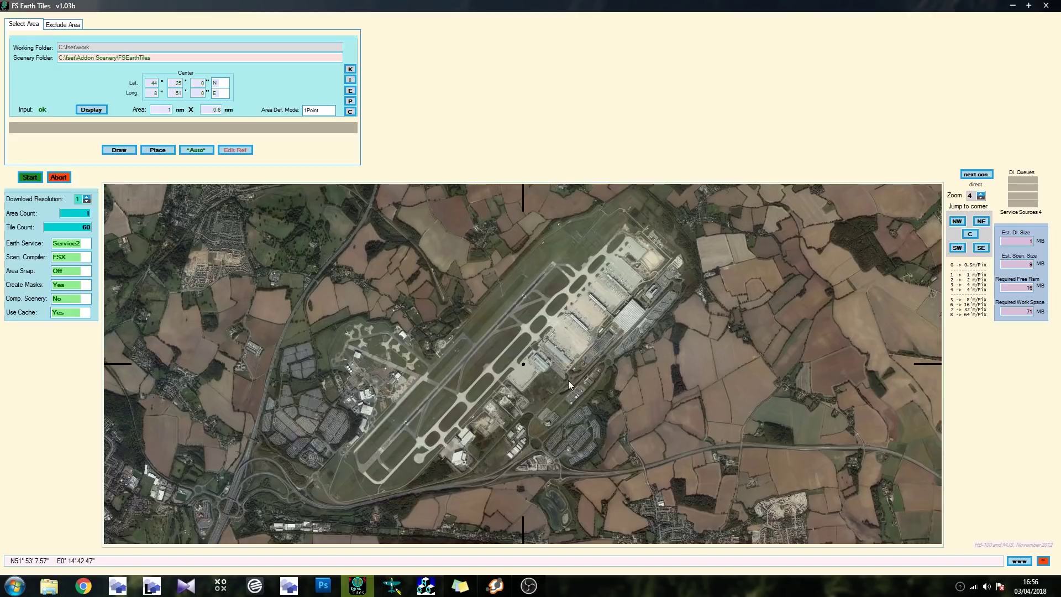
Step: Set Create Masks to No and draw a rectangular download area around the whole airport on the map
{"action": "mouse_move", "coordinate": [567, 380]}
{"action": "left_mouse_down"}
{"action": "mouse_move", "coordinate": [608, 338]}
{"action": "mouse_move", "coordinate": [543, 405]}
{"action": "mouse_move", "coordinate": [573, 367]}
{"action": "mouse_move", "coordinate": [581, 380]}
{"action": "left_mouse_up"}
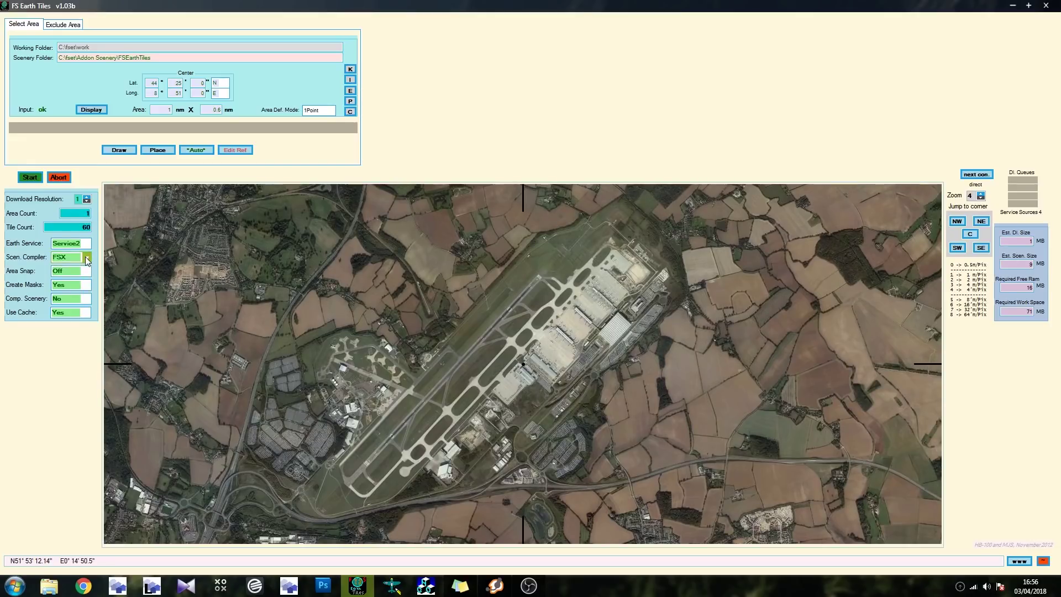
{"action": "left_click", "coordinate": [84, 285]}
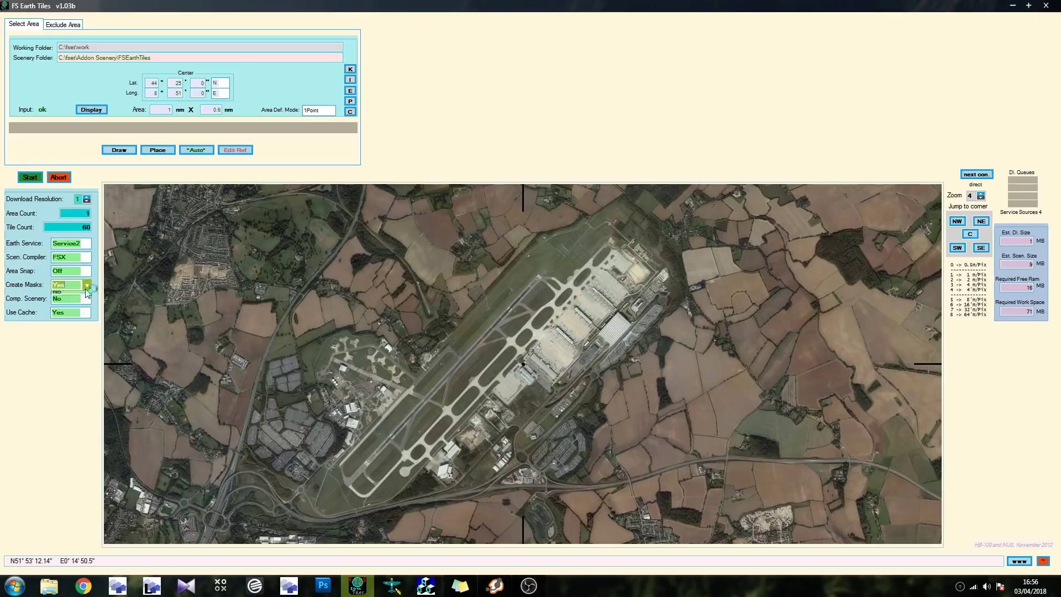
{"action": "left_click", "coordinate": [82, 302]}
{"action": "left_click", "coordinate": [118, 151]}
{"action": "mouse_move", "coordinate": [304, 207]}
{"action": "left_mouse_down"}
{"action": "mouse_move", "coordinate": [697, 463]}
{"action": "mouse_move", "coordinate": [710, 523]}
{"action": "left_mouse_up"}
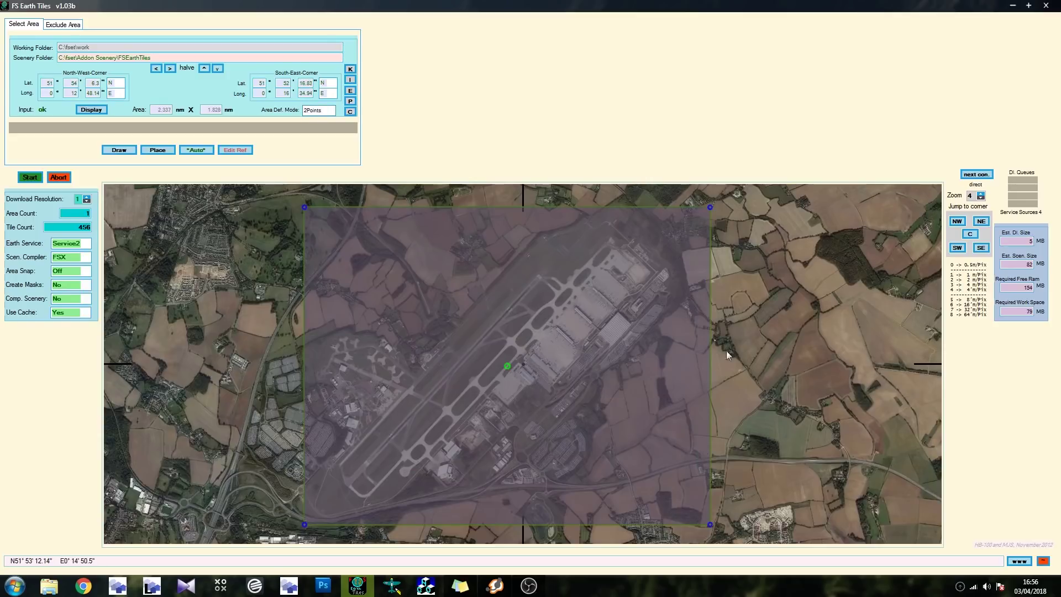
Step: Set the working folder to C:\fset\work\egss and the scenery folder to C:\fset\Addon Scenery\FSEarthTiles\egss, and start the download
{"action": "scroll", "coordinate": [690, 342], "scroll_direction": "up", "scroll_amount": 3}
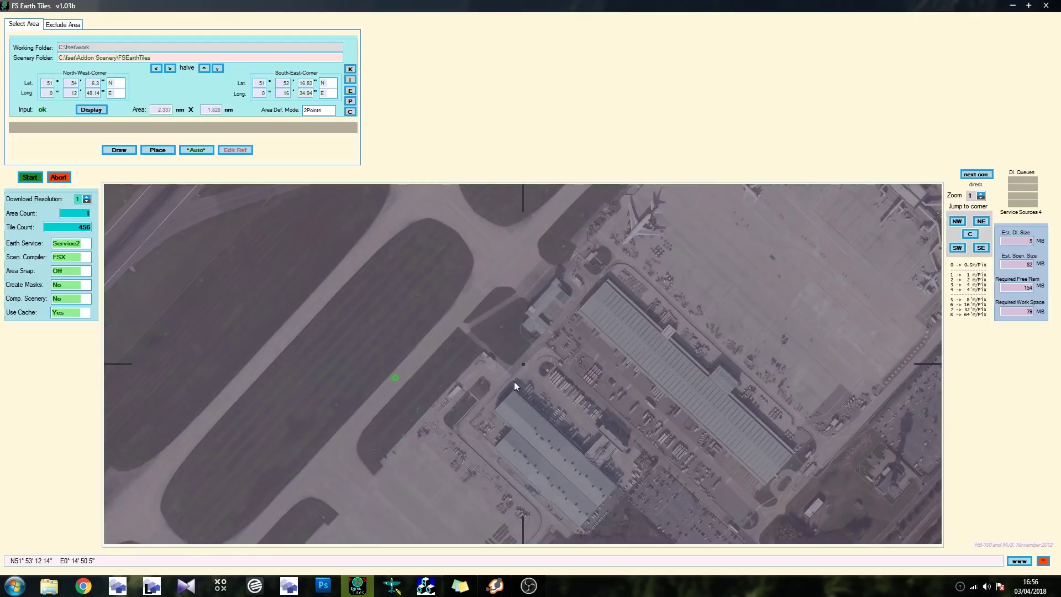
{"action": "scroll", "coordinate": [514, 381], "scroll_direction": "down", "scroll_amount": 3}
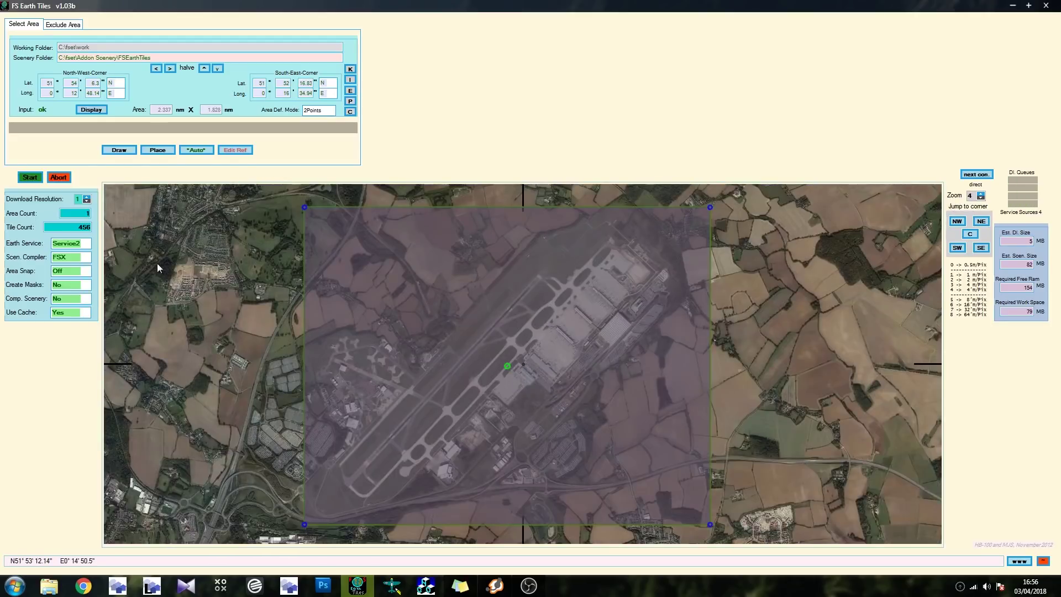
{"action": "scroll", "coordinate": [497, 369], "scroll_direction": "up", "scroll_amount": 4}
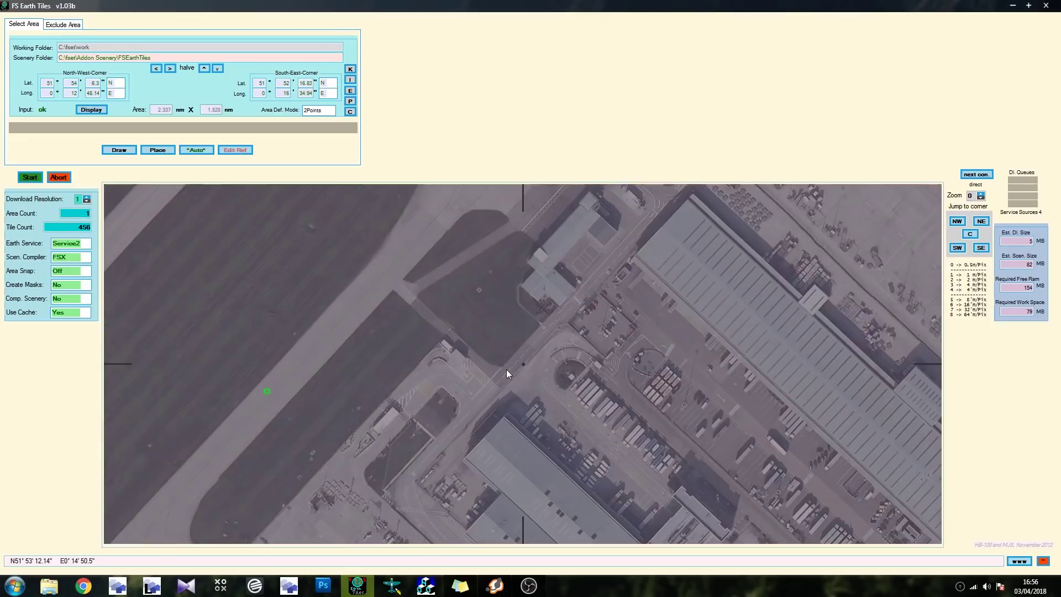
{"action": "scroll", "coordinate": [506, 369], "scroll_direction": "down", "scroll_amount": 1}
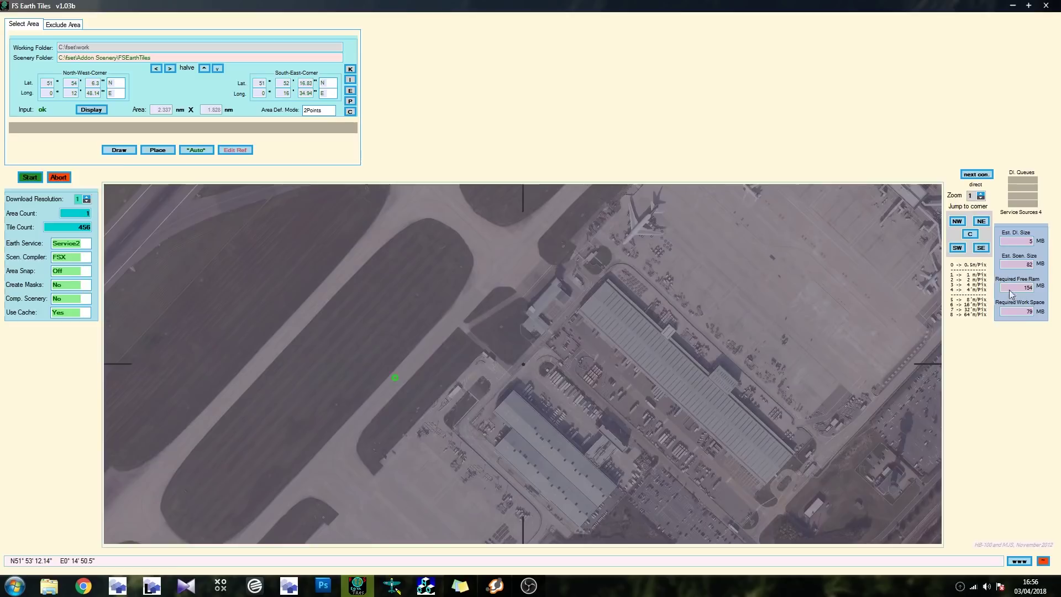
{"action": "scroll", "coordinate": [511, 315], "scroll_direction": "down", "scroll_amount": 3}
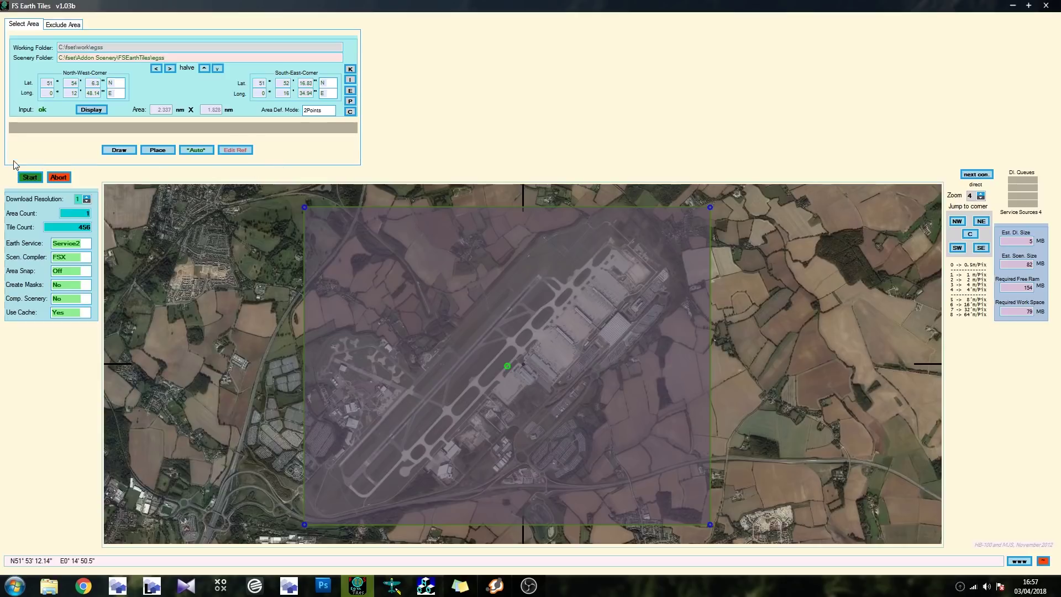
{"action": "left_click", "coordinate": [30, 177]}
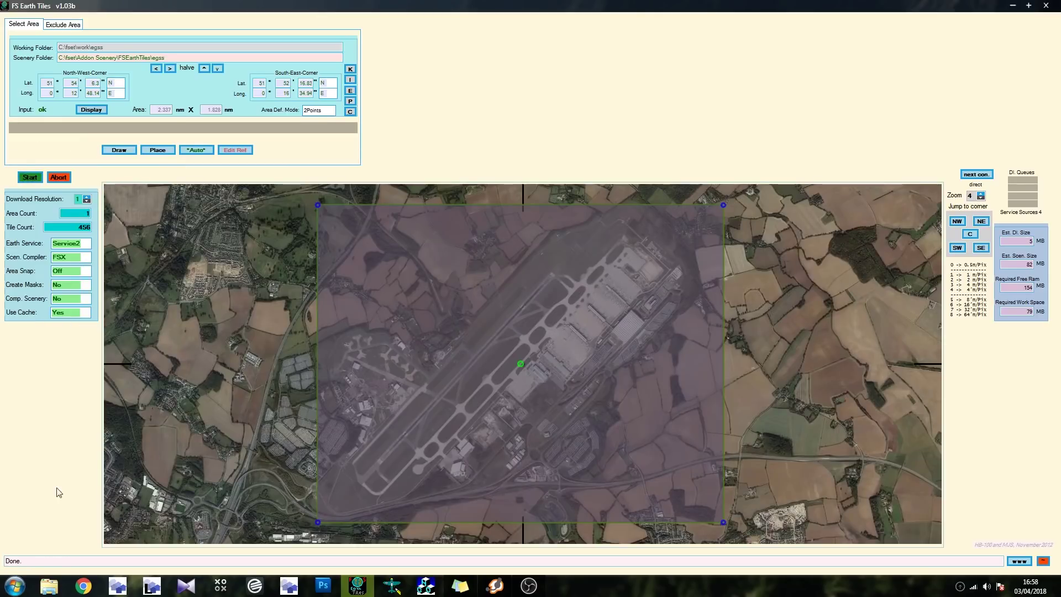
Step: Close FS Earth Tiles and open the C:\fset\work\egss folder in Windows Explorer
{"action": "left_click", "coordinate": [50, 585]}
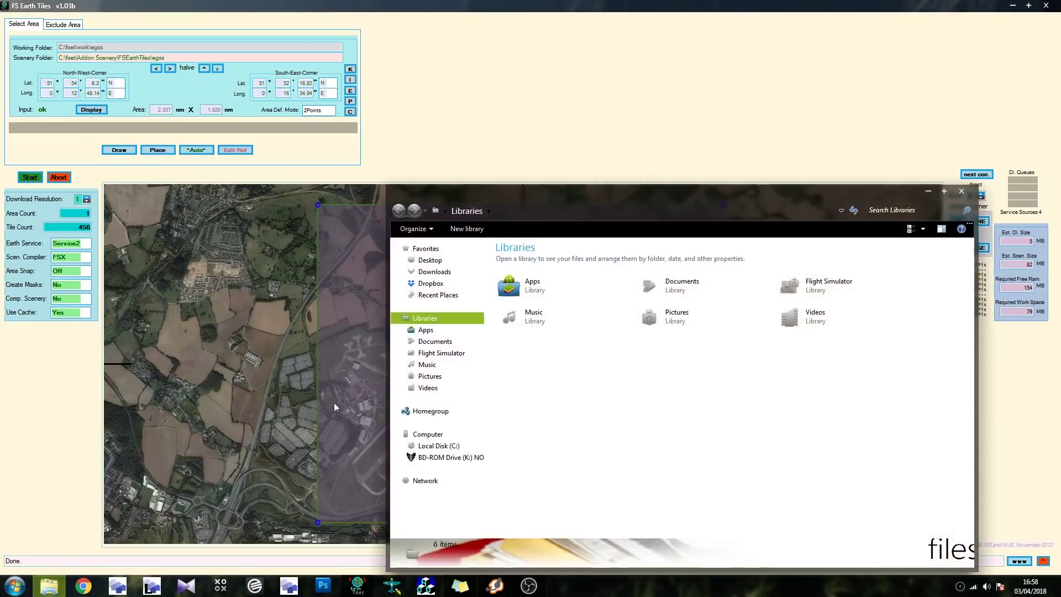
{"action": "left_click", "coordinate": [1054, 6]}
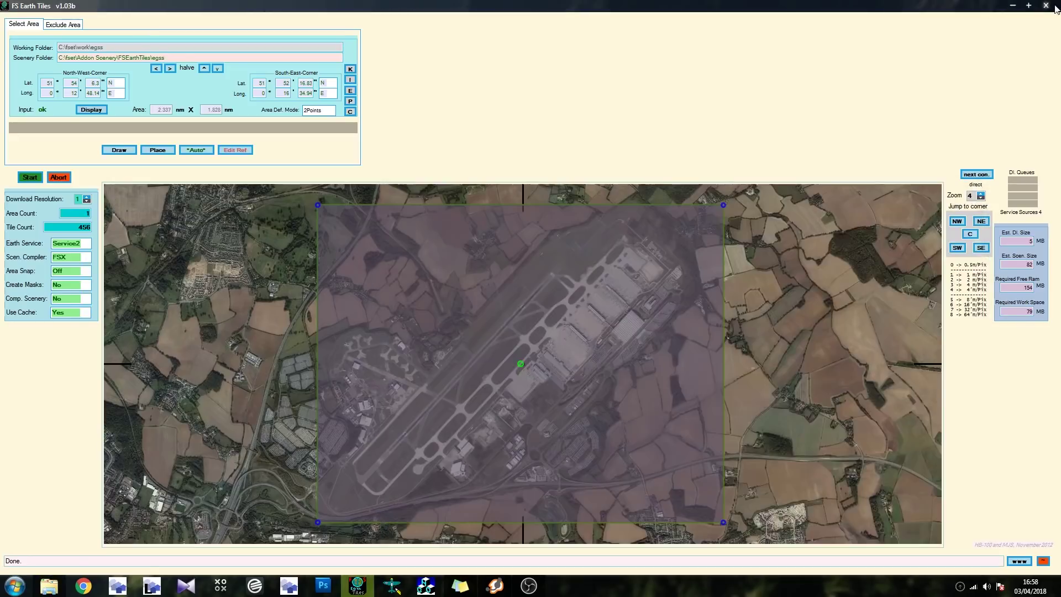
{"action": "left_click", "coordinate": [1054, 5]}
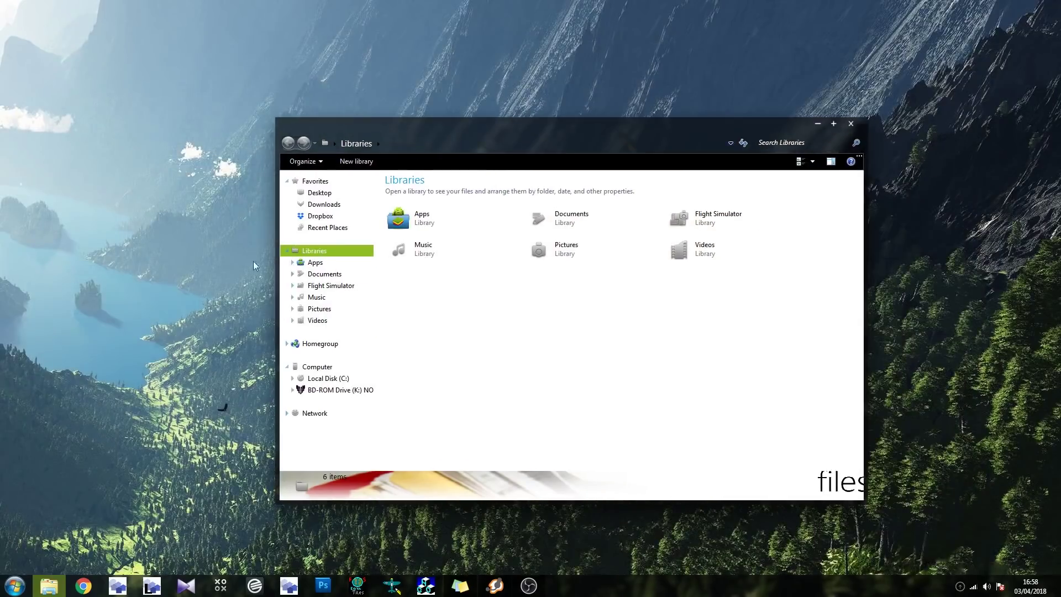
{"action": "left_click", "coordinate": [345, 380]}
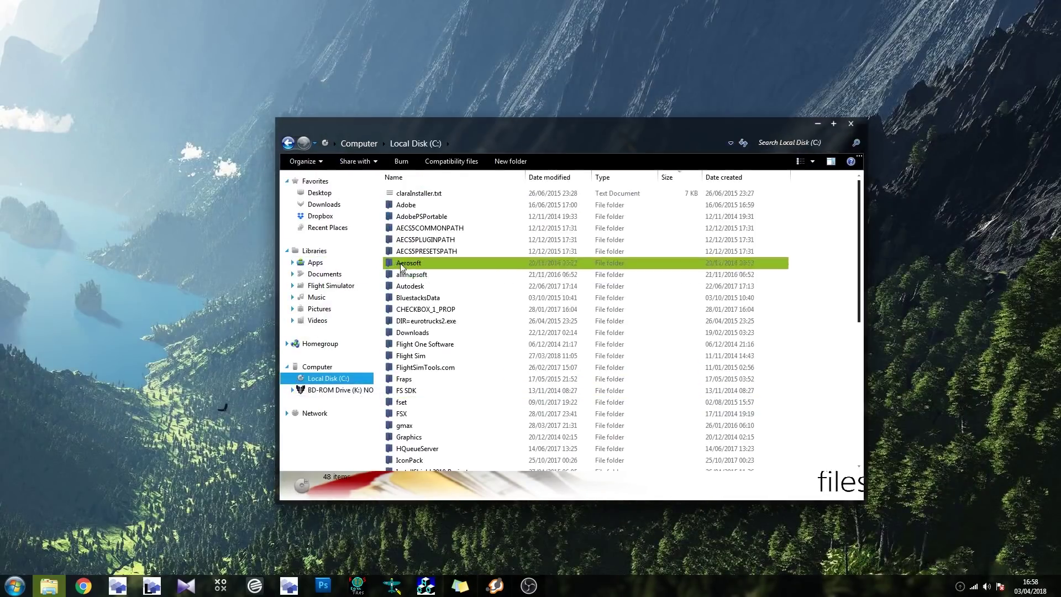
{"action": "double_click", "coordinate": [420, 401]}
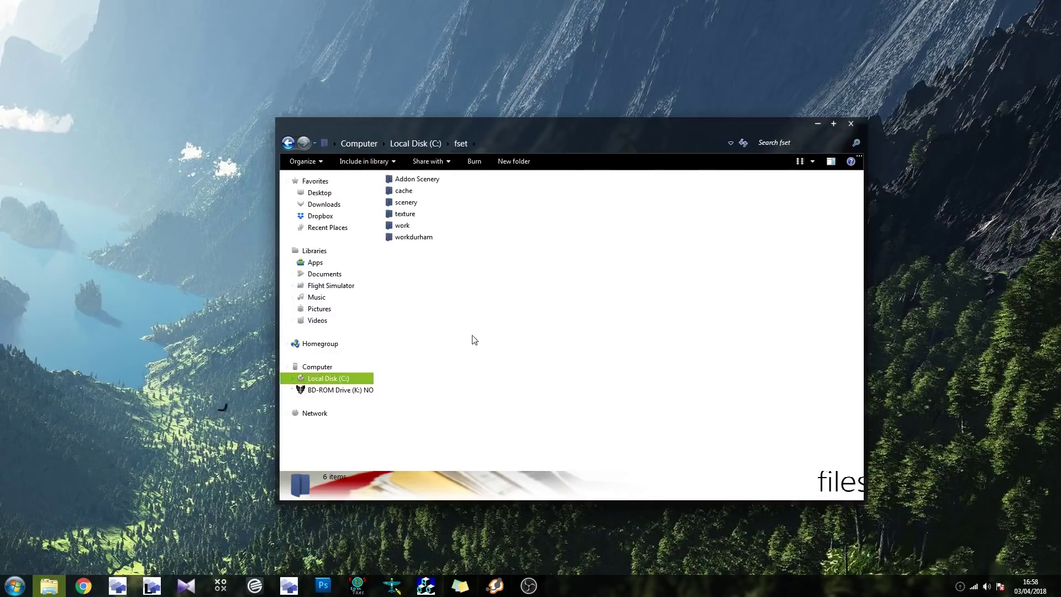
{"action": "double_click", "coordinate": [403, 226]}
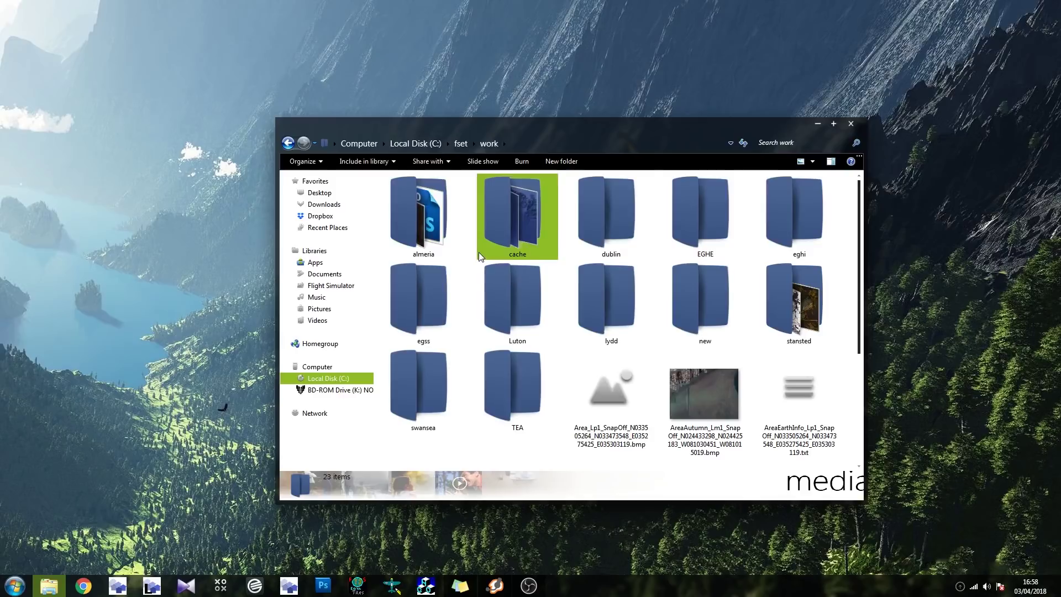
{"action": "double_click", "coordinate": [428, 304]}
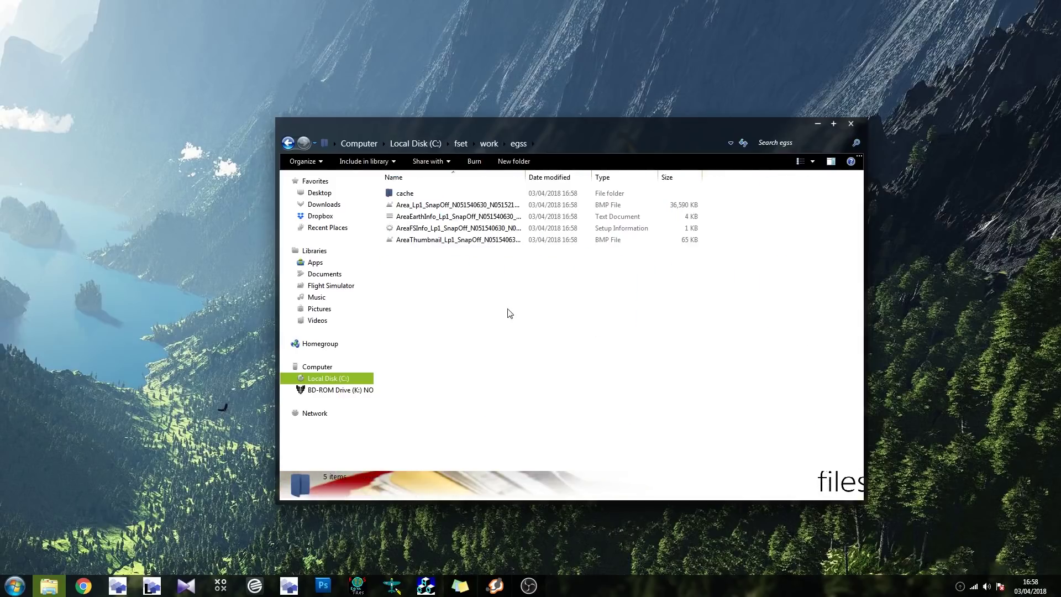
Step: Check the generated area bitmap, AreaFSInfo file and thumbnail in the egss folder
{"action": "left_click", "coordinate": [457, 206]}
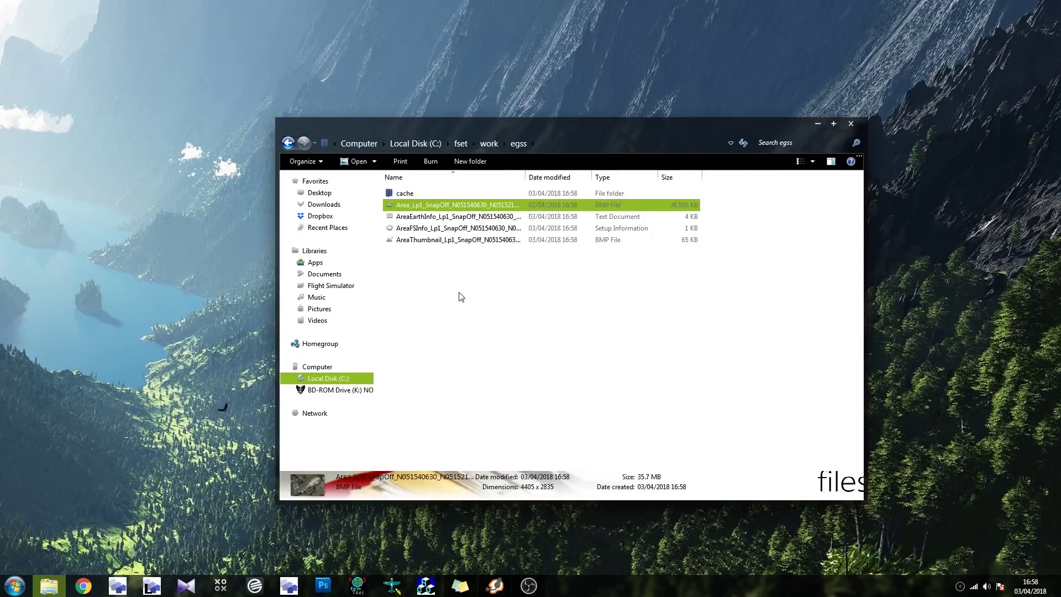
{"action": "left_click", "coordinate": [441, 228]}
{"action": "left_click", "coordinate": [440, 239], "text": "shift"}
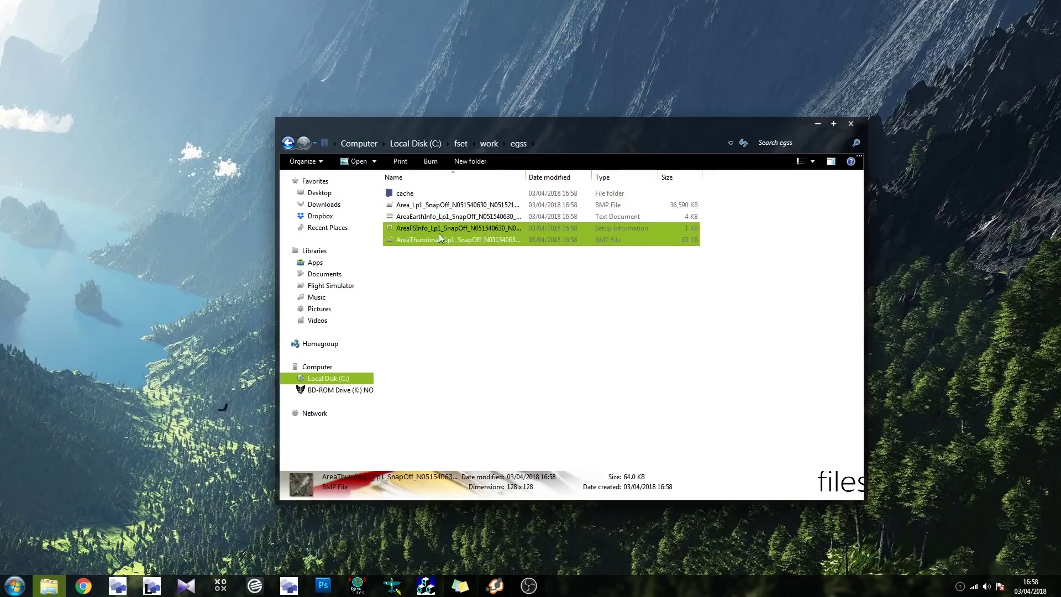
{"action": "key", "text": "Up"}
{"action": "key", "text": "Up"}
{"action": "key", "text": "Up"}
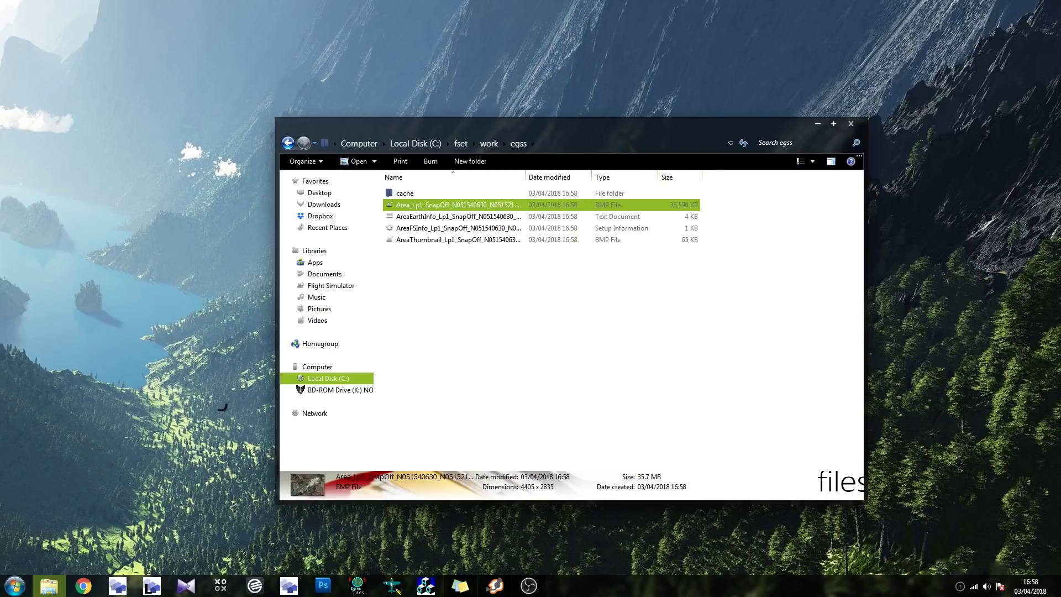
Step: Switch to Airport Design Editor by launching ADE 170 with FSX as the simulator version
{"action": "left_click", "coordinate": [15, 585]}
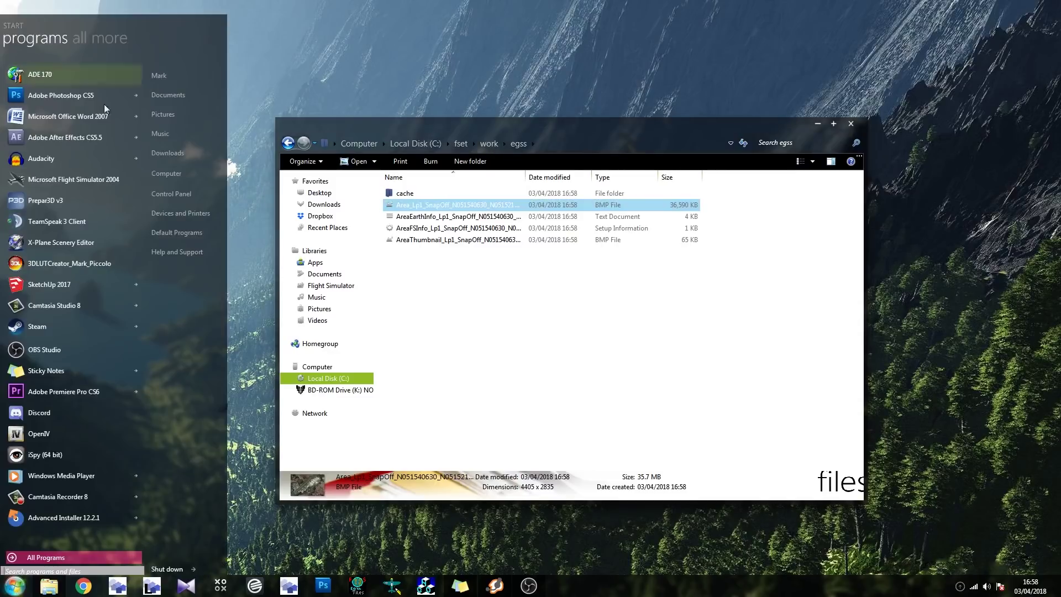
{"action": "left_click", "coordinate": [273, 242]}
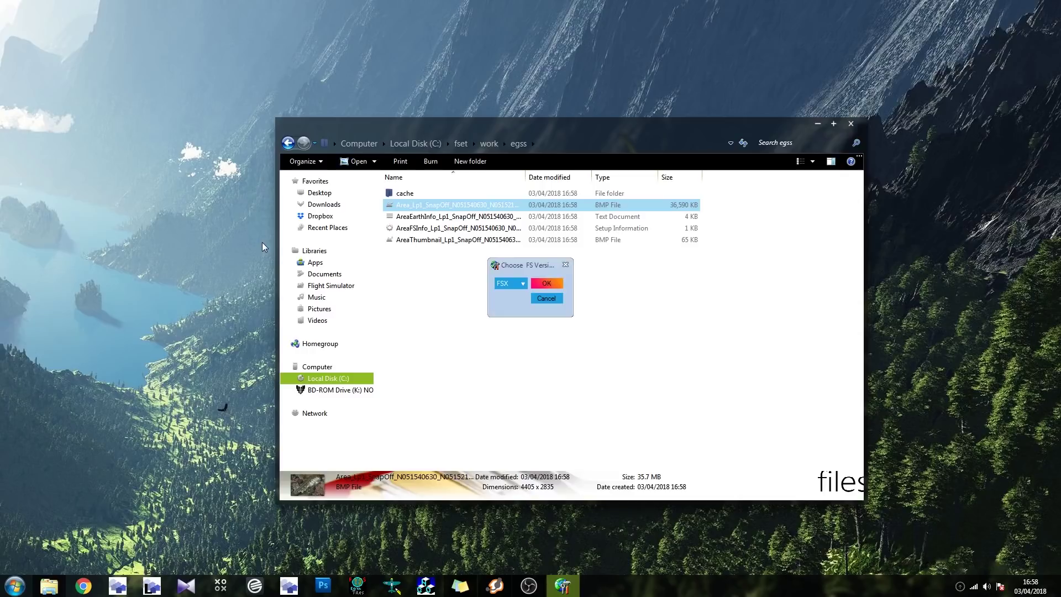
{"action": "left_click", "coordinate": [546, 284]}
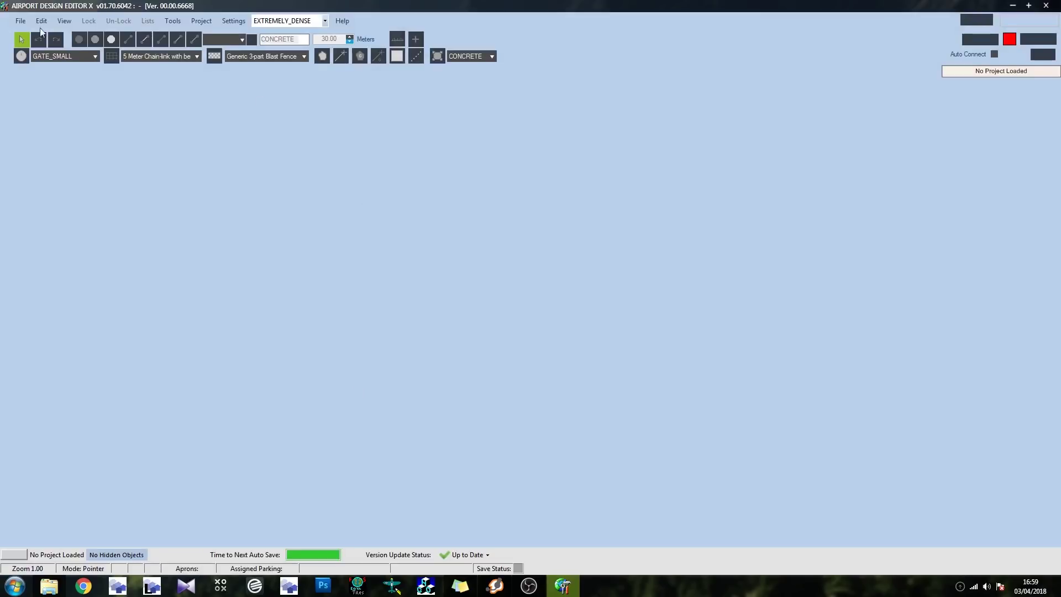
Step: Find the stock airport with ICAO code EGSS and open it
{"action": "left_click", "coordinate": [21, 21]}
{"action": "left_click", "coordinate": [21, 21]}
{"action": "left_click", "coordinate": [21, 21]}
{"action": "left_click", "coordinate": [20, 21]}
{"action": "left_click", "coordinate": [20, 21]}
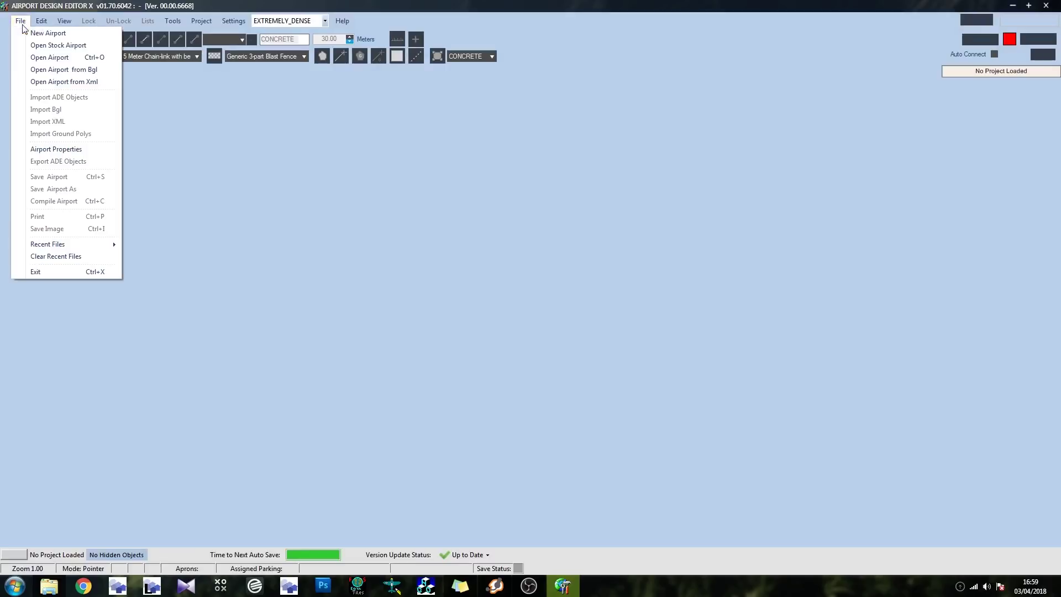
{"action": "left_click", "coordinate": [69, 46]}
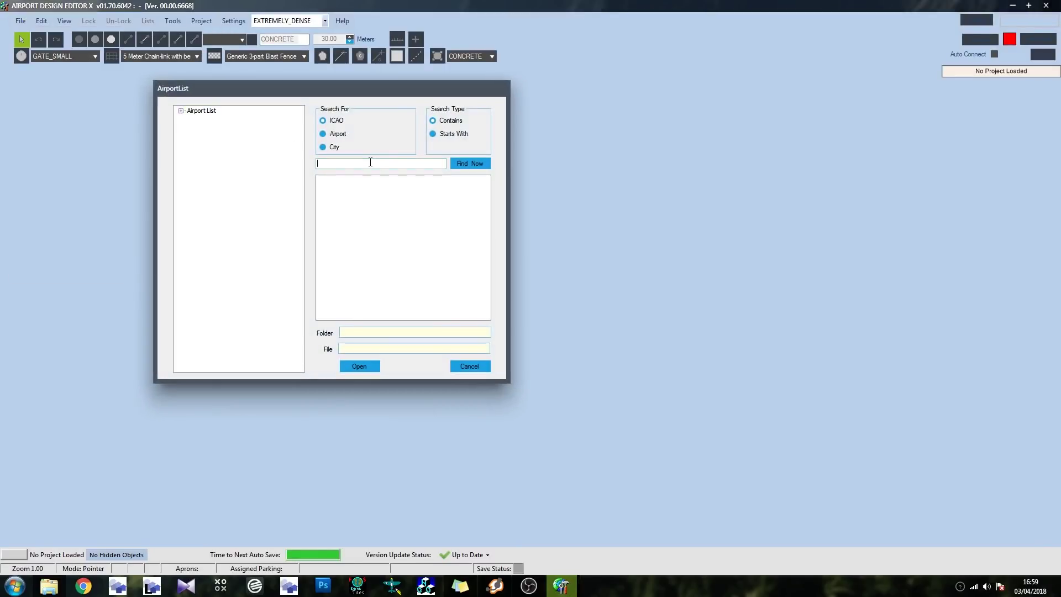
{"action": "type", "text": "egss"}
{"action": "left_click", "coordinate": [469, 164]}
{"action": "left_click", "coordinate": [362, 179]}
{"action": "left_click", "coordinate": [366, 363]}
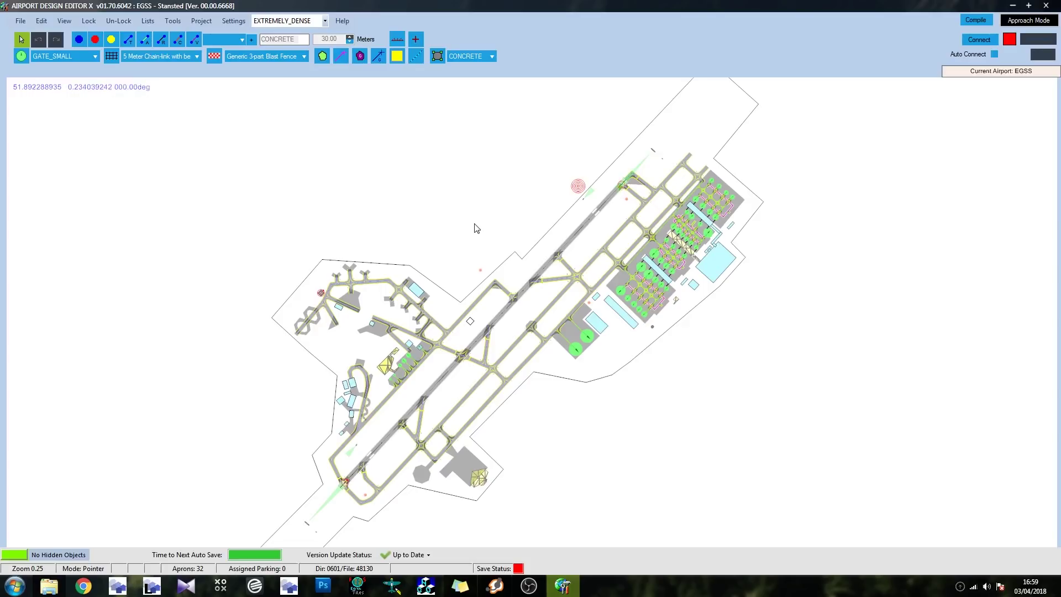
Step: Delete all of the airport's scenery objects from the Scenery Objects list and close the list
{"action": "left_click", "coordinate": [148, 21]}
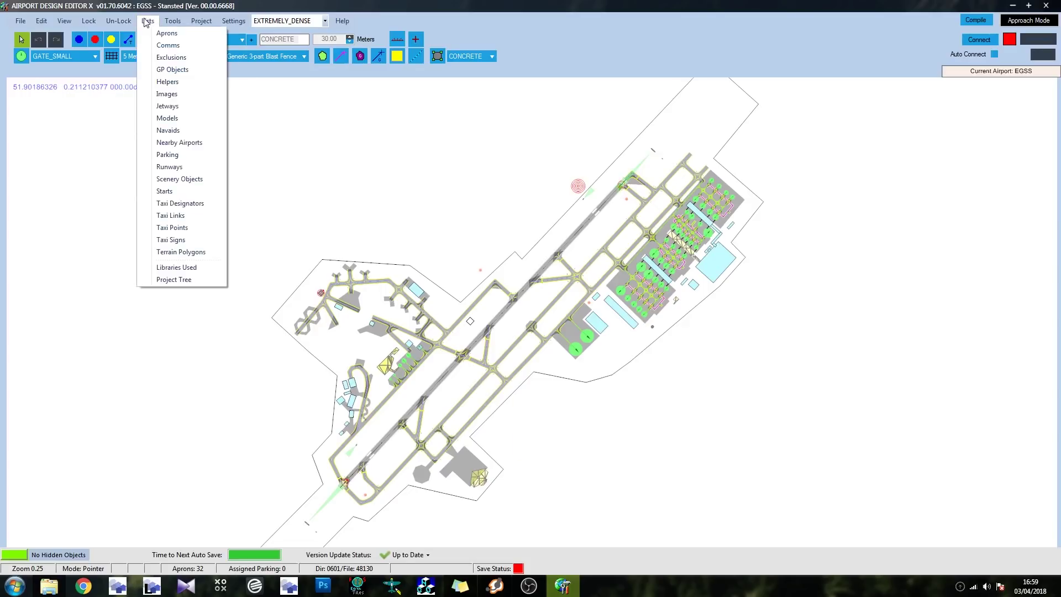
{"action": "left_click", "coordinate": [197, 179]}
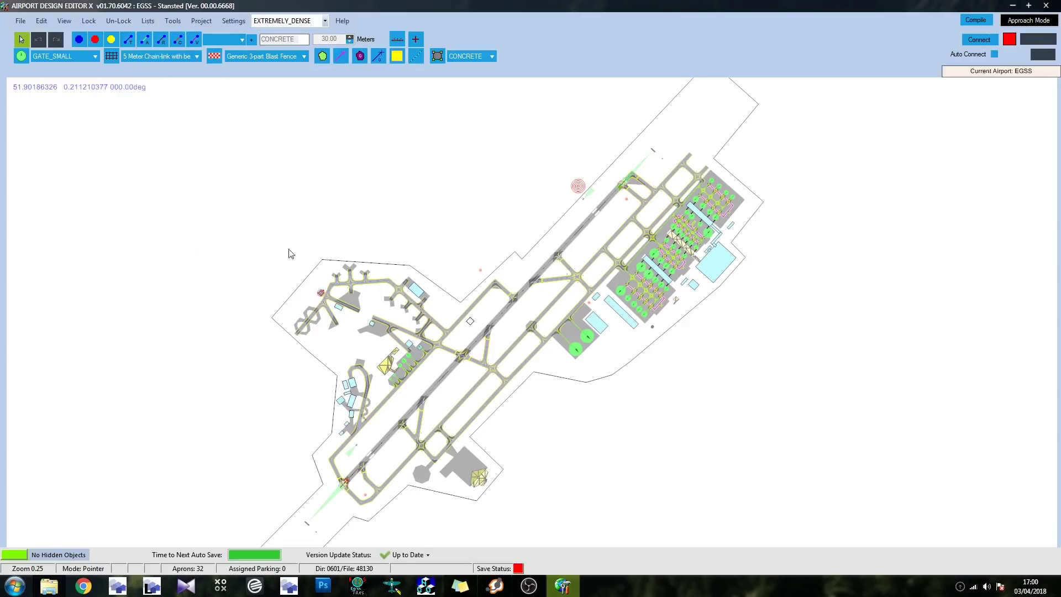
{"action": "left_click", "coordinate": [318, 413]}
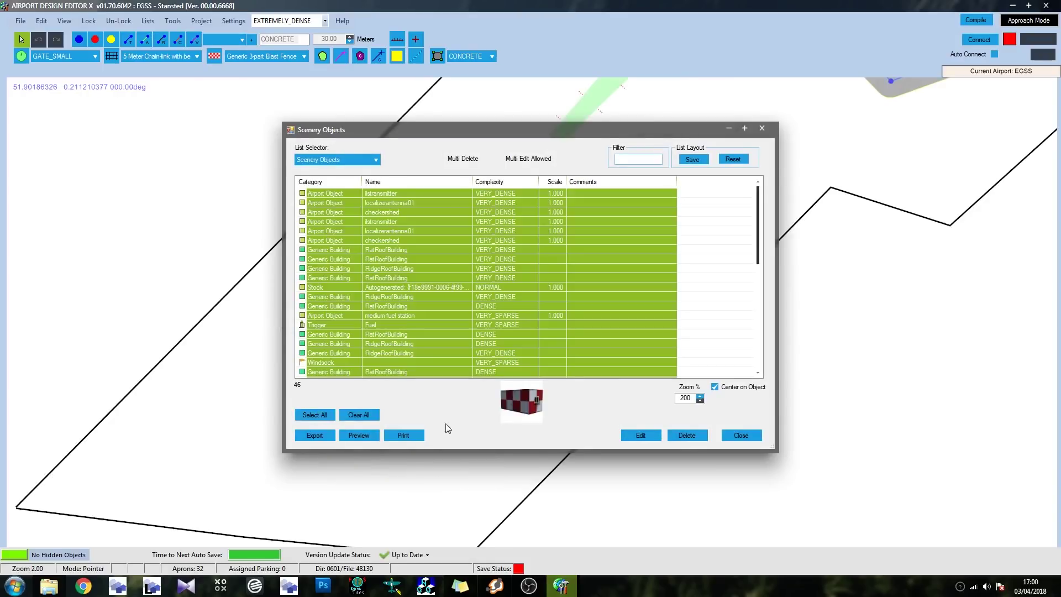
{"action": "left_click", "coordinate": [690, 436]}
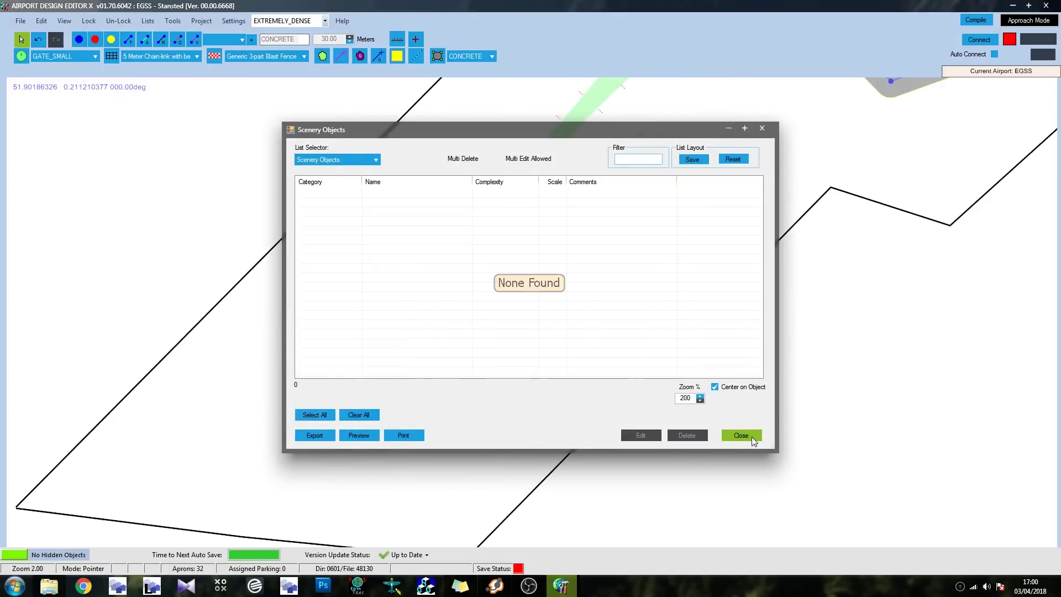
{"action": "left_click", "coordinate": [743, 434]}
Step: Start adding a new background image to the EGSS airport layout
{"action": "scroll", "coordinate": [326, 400], "scroll_direction": "down", "scroll_amount": 5}
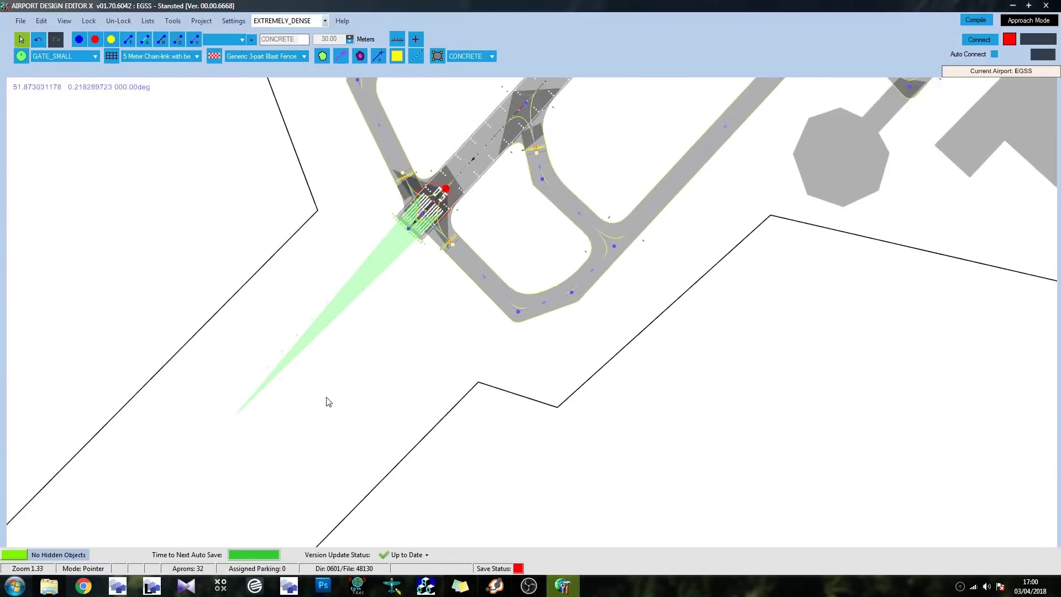
{"action": "scroll", "coordinate": [399, 373], "scroll_direction": "down", "scroll_amount": 3}
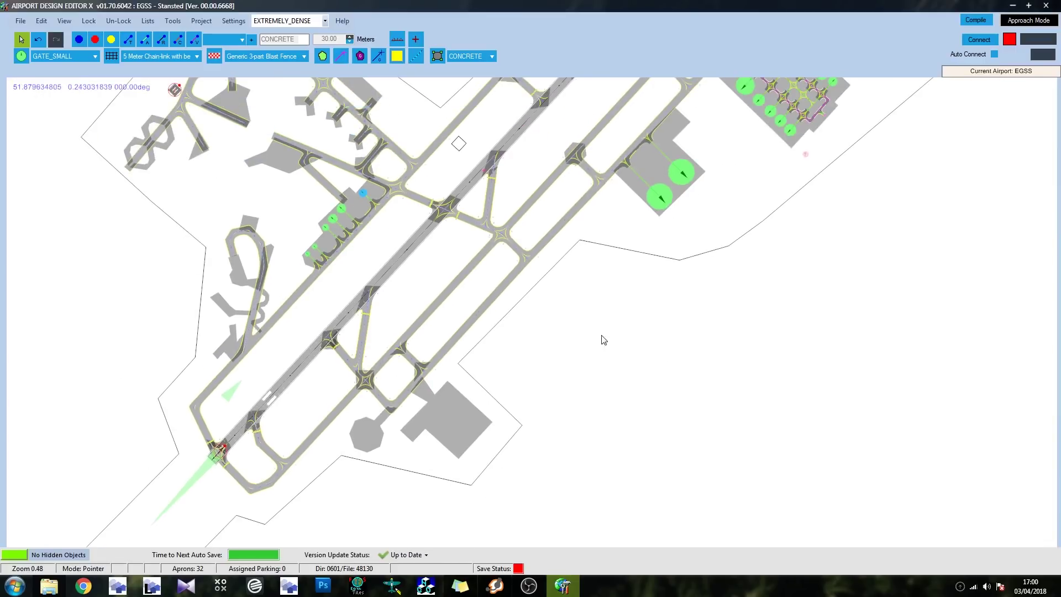
{"action": "scroll", "coordinate": [514, 374], "scroll_direction": "down", "scroll_amount": 2}
{"action": "right_click", "coordinate": [466, 337]}
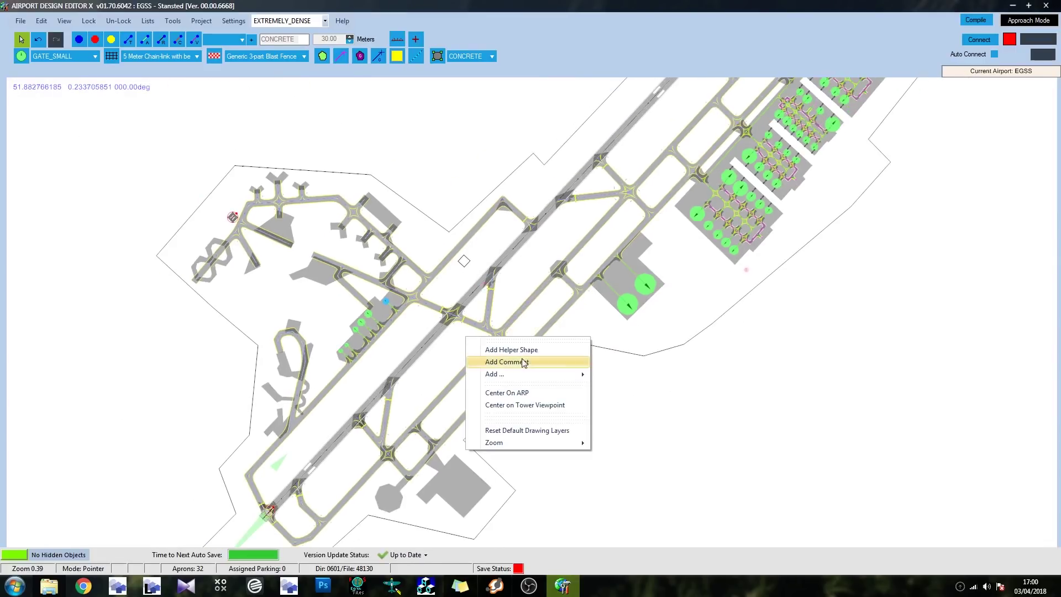
{"action": "mouse_move", "coordinate": [531, 374]}
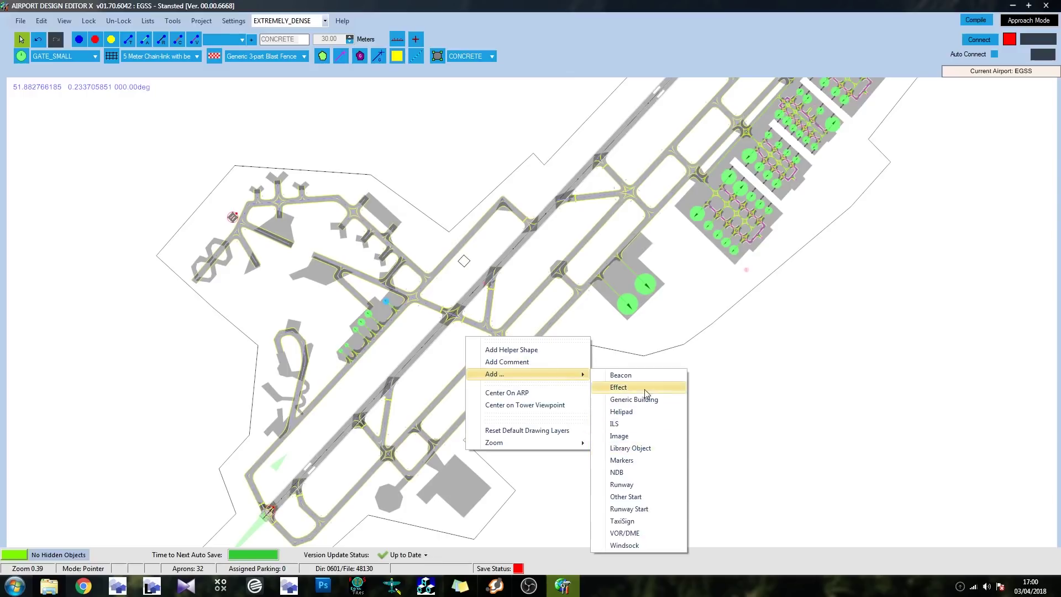
{"action": "left_click", "coordinate": [658, 436]}
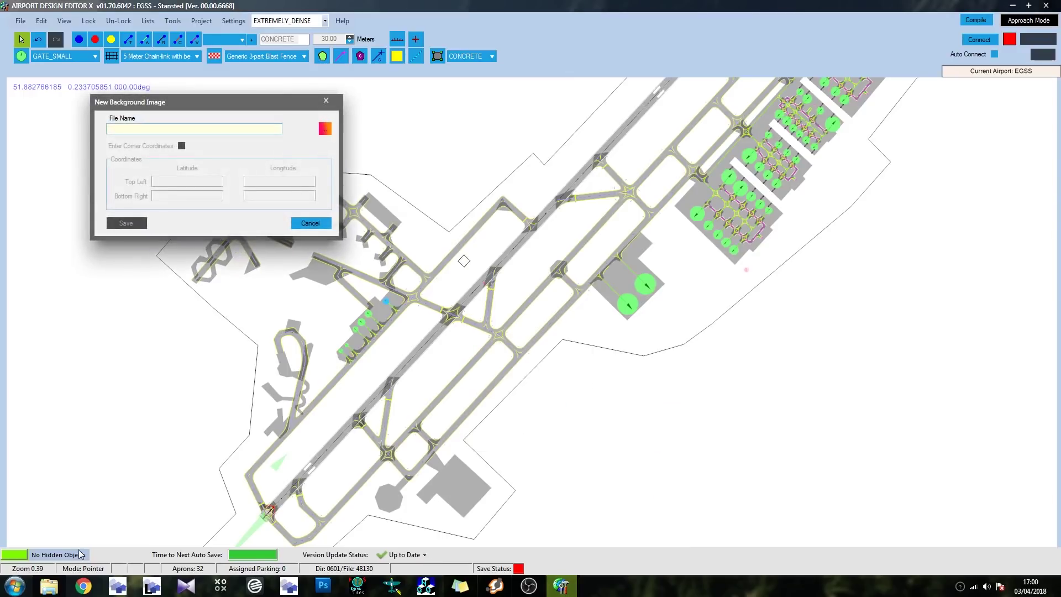
Step: Open the AreaFSInfo file from the egss folder in Notepad and return to the new background image settings
{"action": "left_click", "coordinate": [59, 593]}
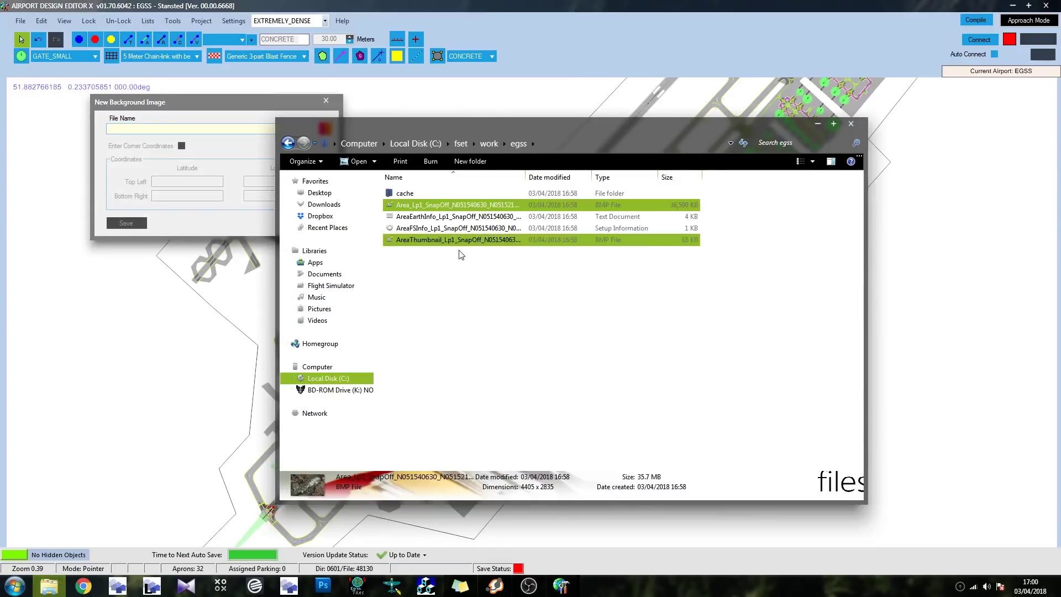
{"action": "left_click", "coordinate": [421, 229]}
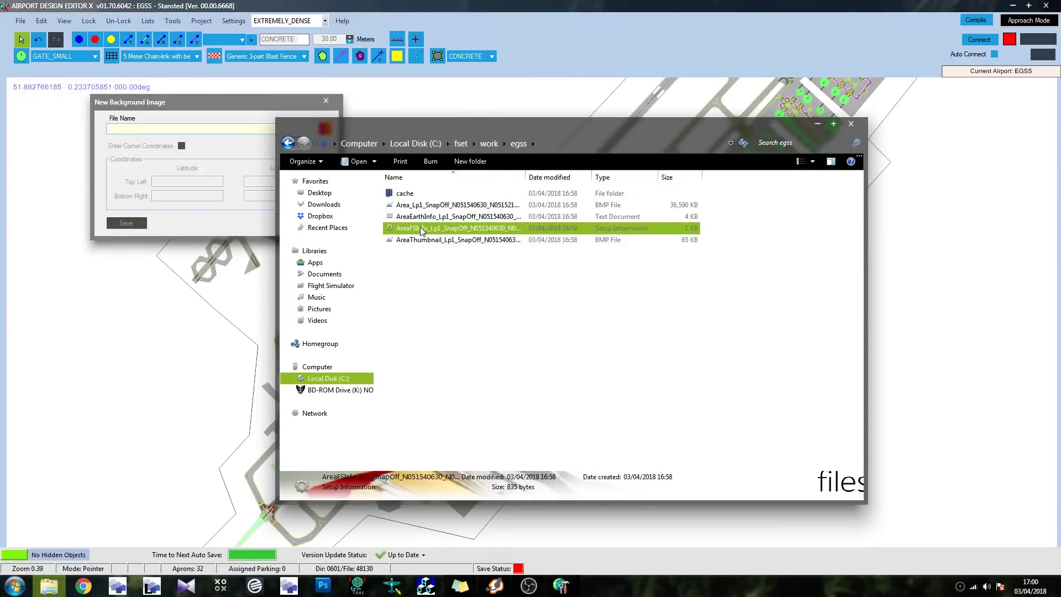
{"action": "right_click", "coordinate": [422, 230]}
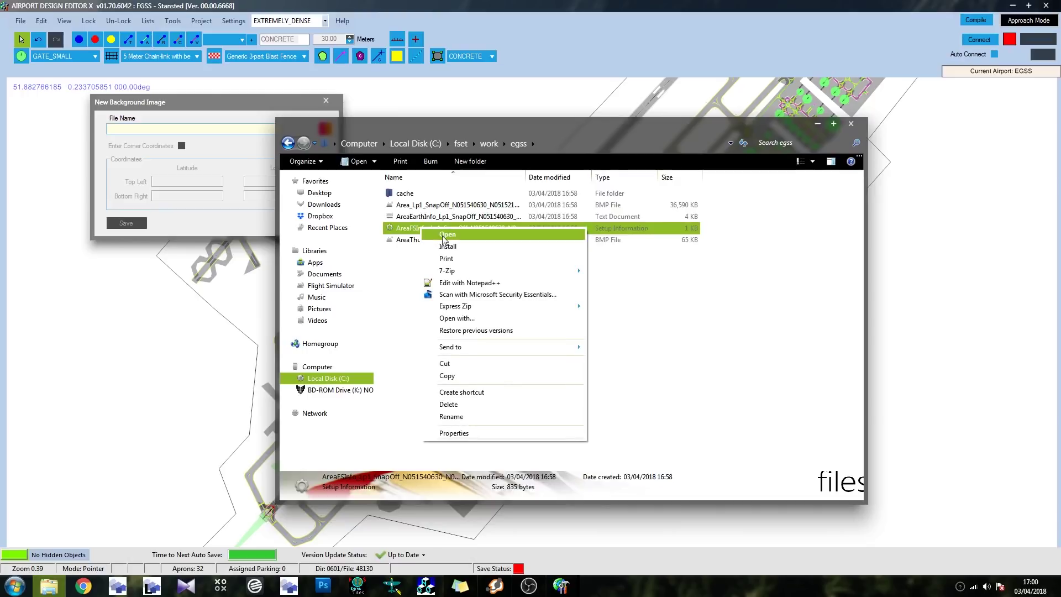
{"action": "left_click", "coordinate": [439, 233]}
{"action": "left_click_drag", "start_coordinate": [478, 191], "coordinate": [672, 207]}
{"action": "left_click_drag", "start_coordinate": [551, 90], "coordinate": [0, 215]}
{"action": "left_click", "coordinate": [193, 104]}
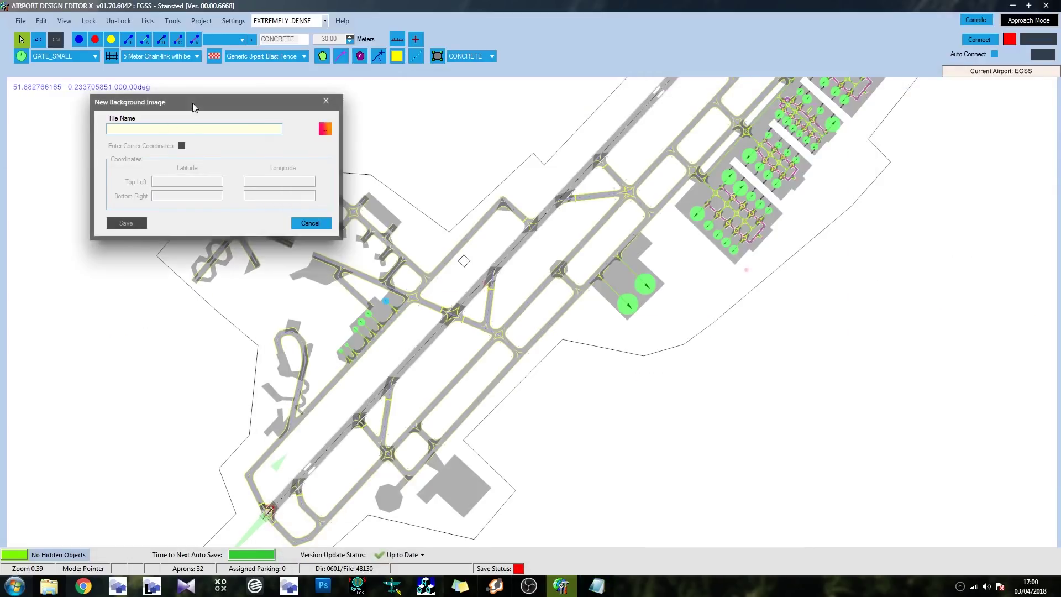
Step: Load the full-size Area_Lp1_SnapOff bitmap from C:\fset\work\egss as the background image, accepting its large size
{"action": "left_click", "coordinate": [325, 128]}
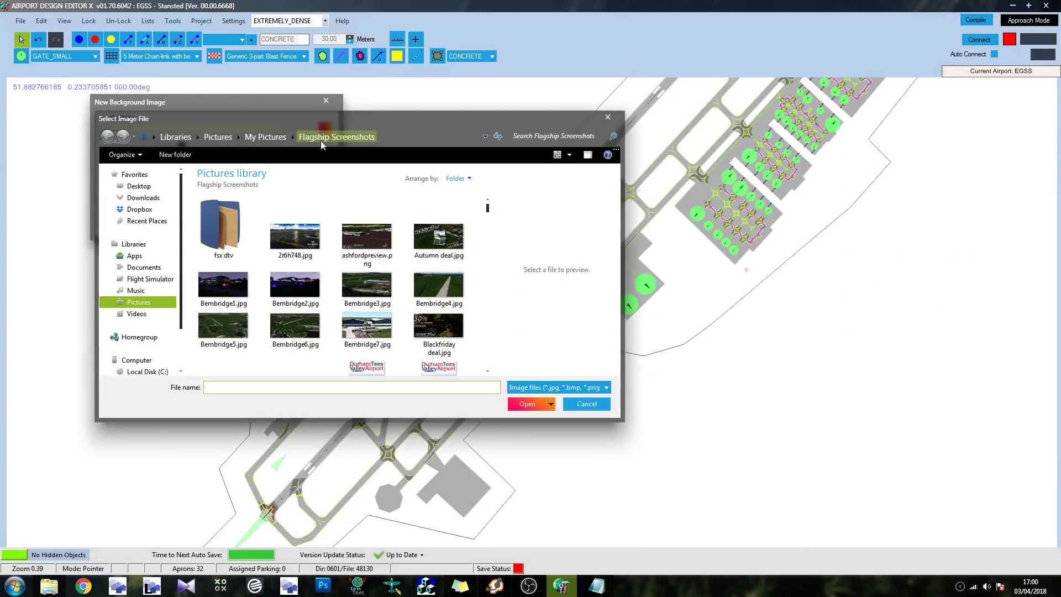
{"action": "left_click", "coordinate": [149, 371]}
{"action": "left_click", "coordinate": [228, 348]}
{"action": "scroll", "coordinate": [228, 348], "scroll_direction": "down", "scroll_amount": 1}
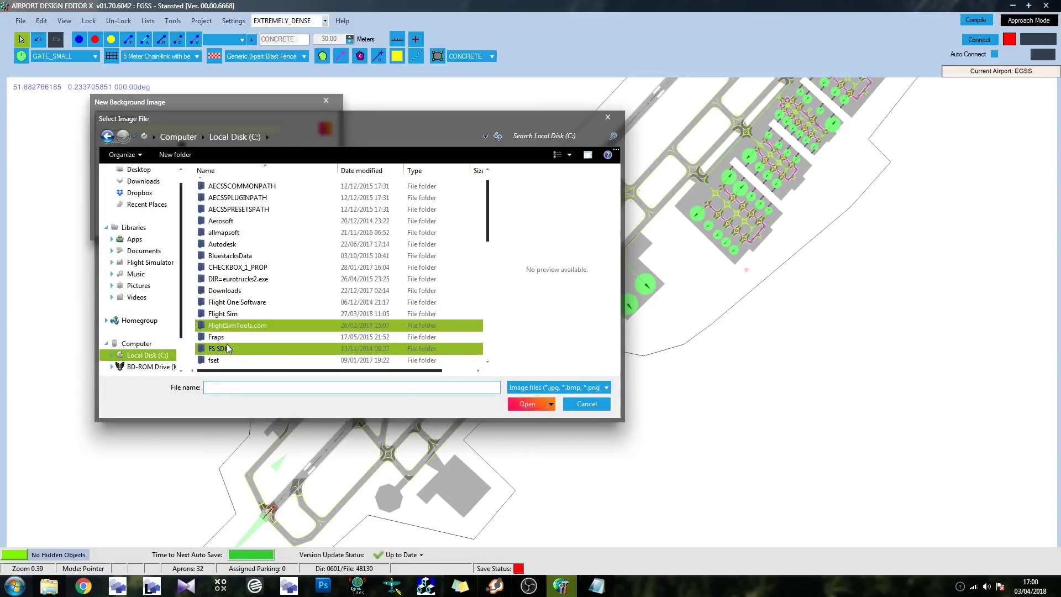
{"action": "double_click", "coordinate": [227, 360]}
{"action": "double_click", "coordinate": [228, 234]}
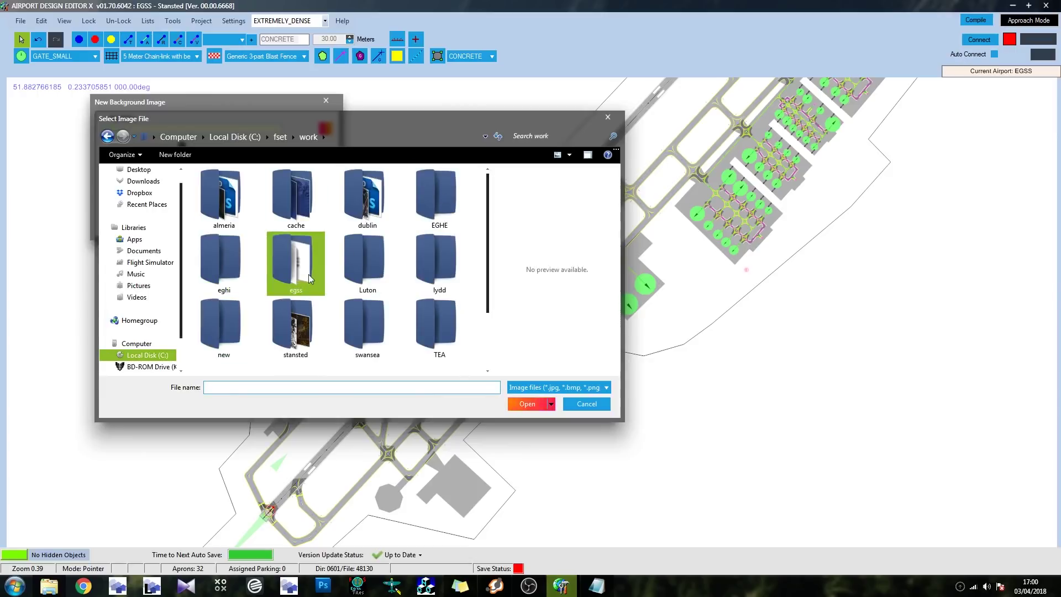
{"action": "double_click", "coordinate": [295, 260]}
{"action": "left_click", "coordinate": [299, 206]}
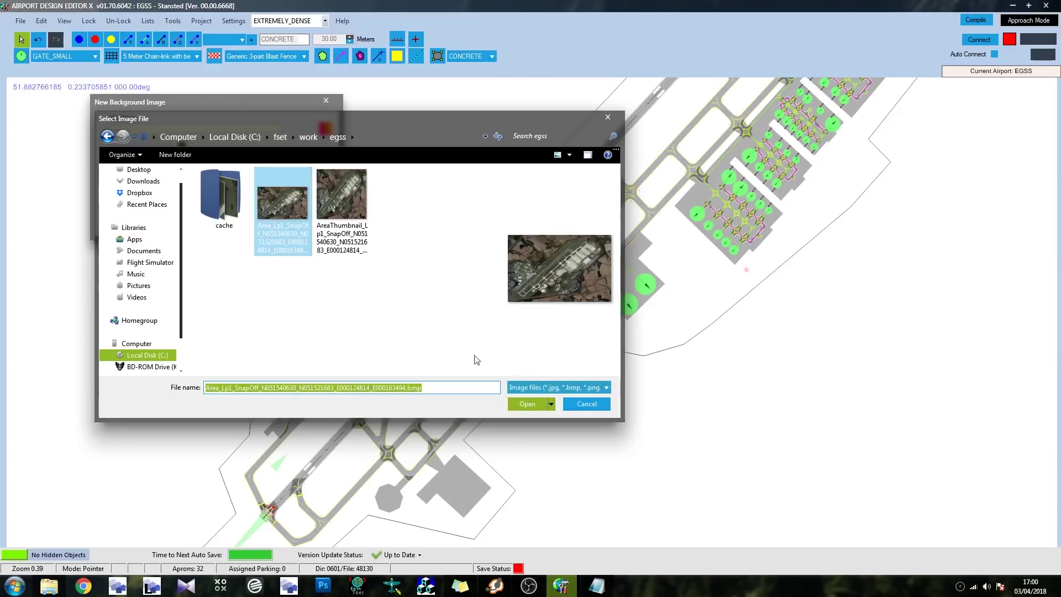
{"action": "left_click", "coordinate": [527, 404]}
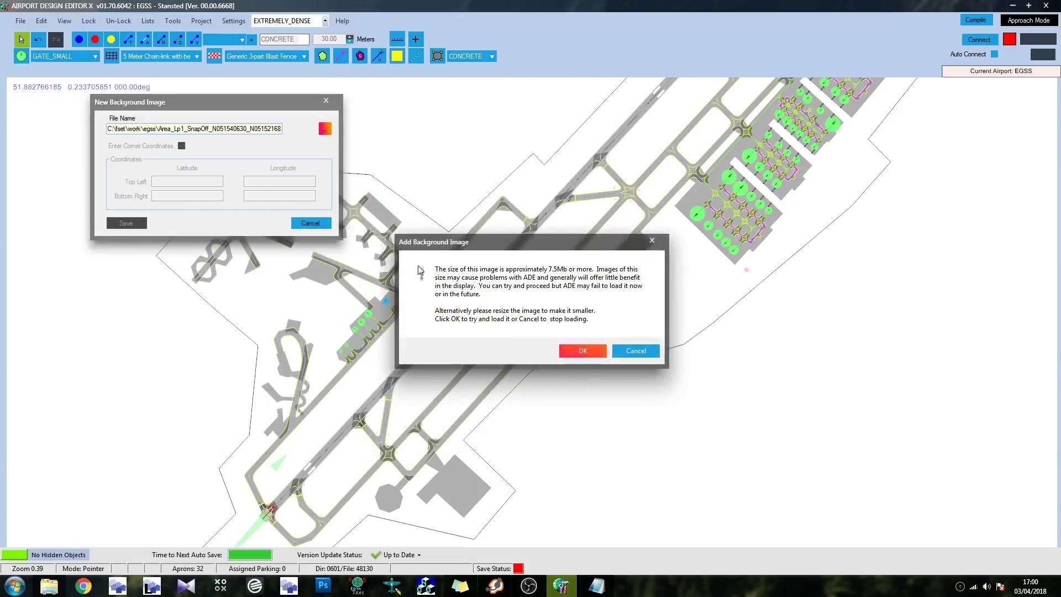
{"action": "left_click", "coordinate": [582, 351]}
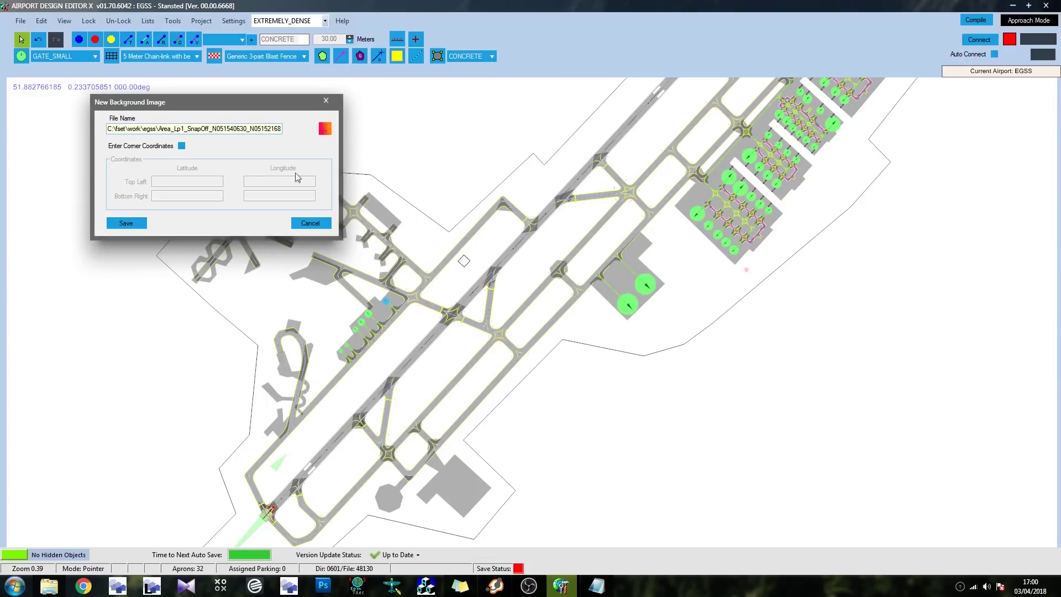
Step: Enable corner coordinates and copy the top left latitude 51.901752948761 from the AreaFSInfo file
{"action": "left_click", "coordinate": [181, 145]}
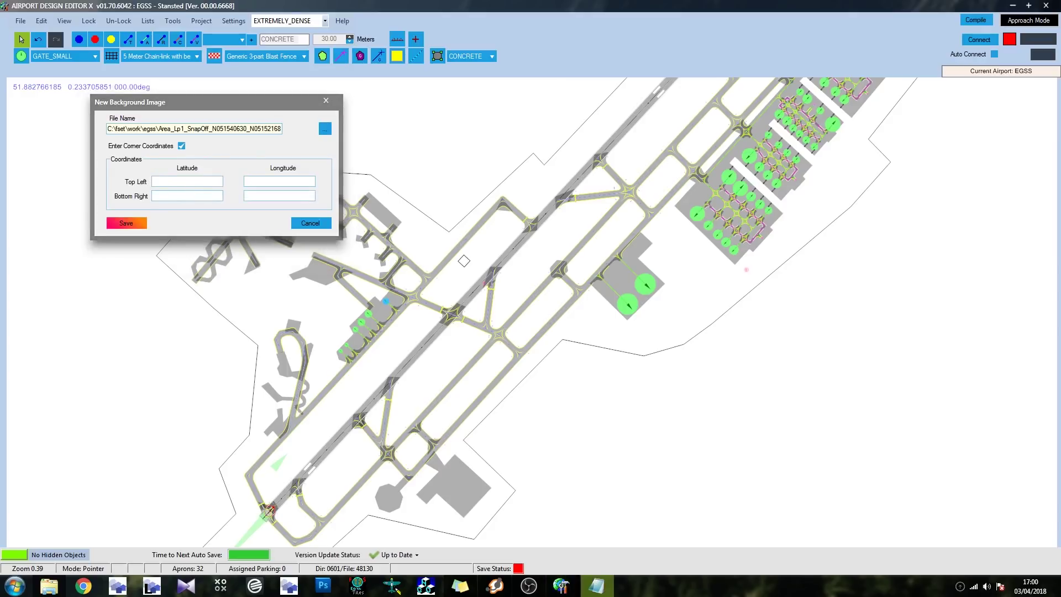
{"action": "left_click_drag", "start_coordinate": [236, 232], "coordinate": [249, 243]}
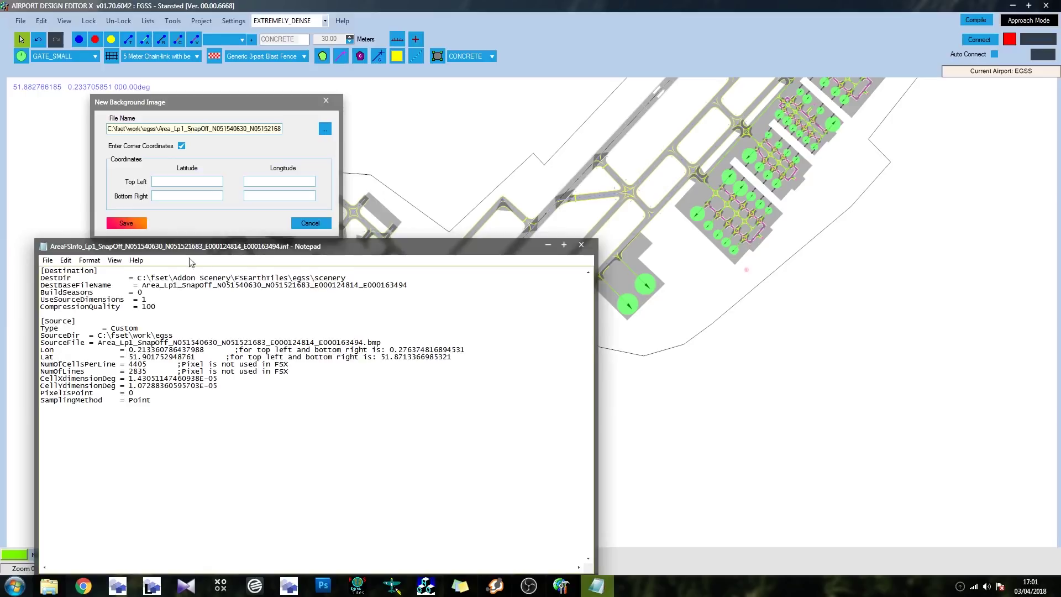
{"action": "left_click_drag", "start_coordinate": [187, 253], "coordinate": [218, 300]}
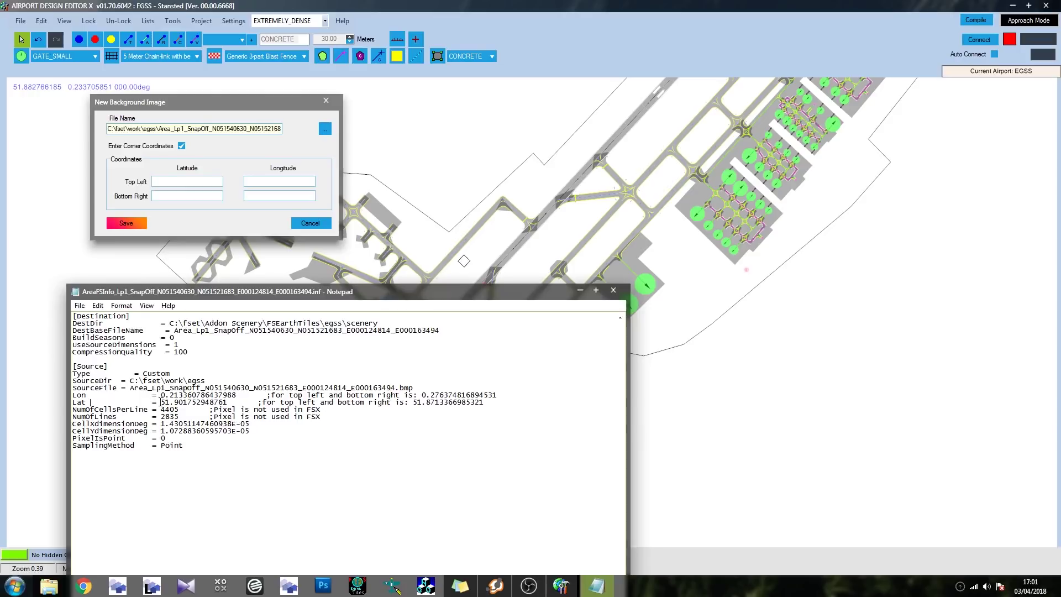
{"action": "left_click_drag", "start_coordinate": [160, 402], "coordinate": [224, 403]}
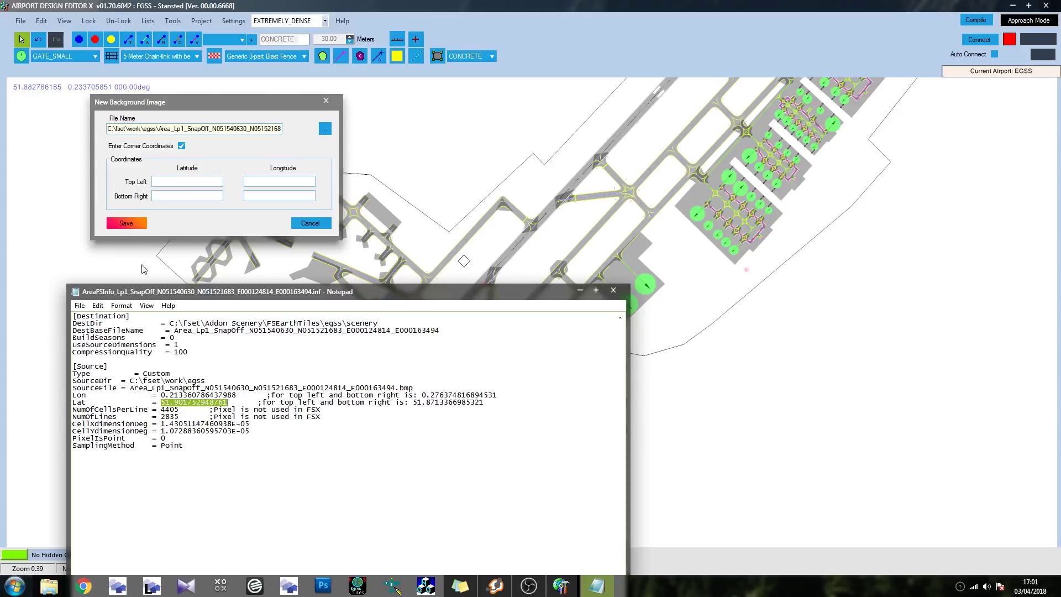
{"action": "left_click", "coordinate": [166, 181]}
{"action": "type", "text": "51.901752948761"}
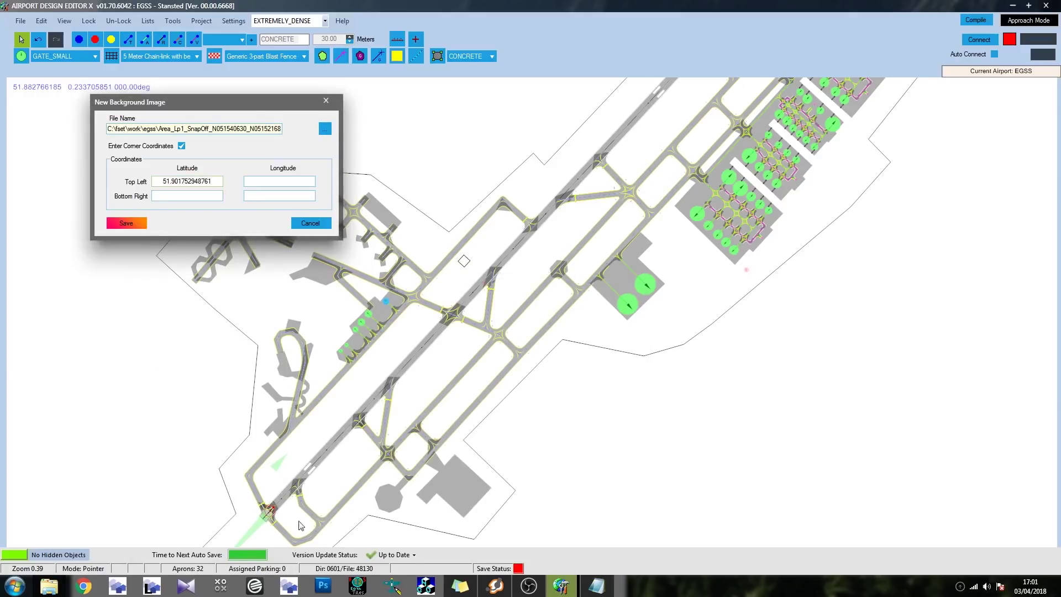
Step: Copy the bottom right latitude 51.8713366985321 and longitude 0.276374816894531 from the AreaFSInfo file into the corner coordinates
{"action": "left_click", "coordinate": [607, 588]}
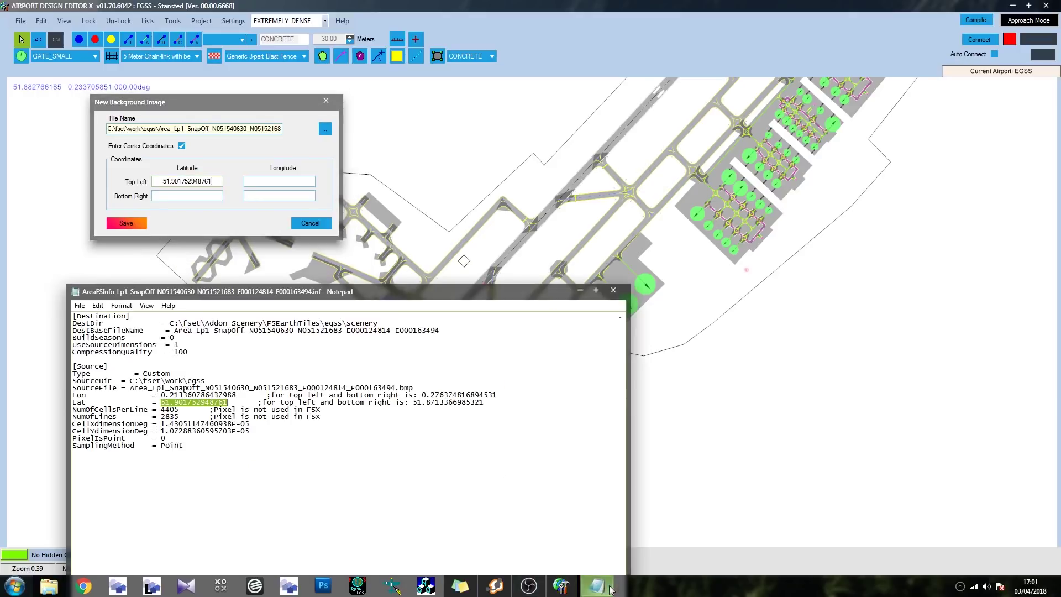
{"action": "left_click_drag", "start_coordinate": [329, 293], "coordinate": [0, 216]}
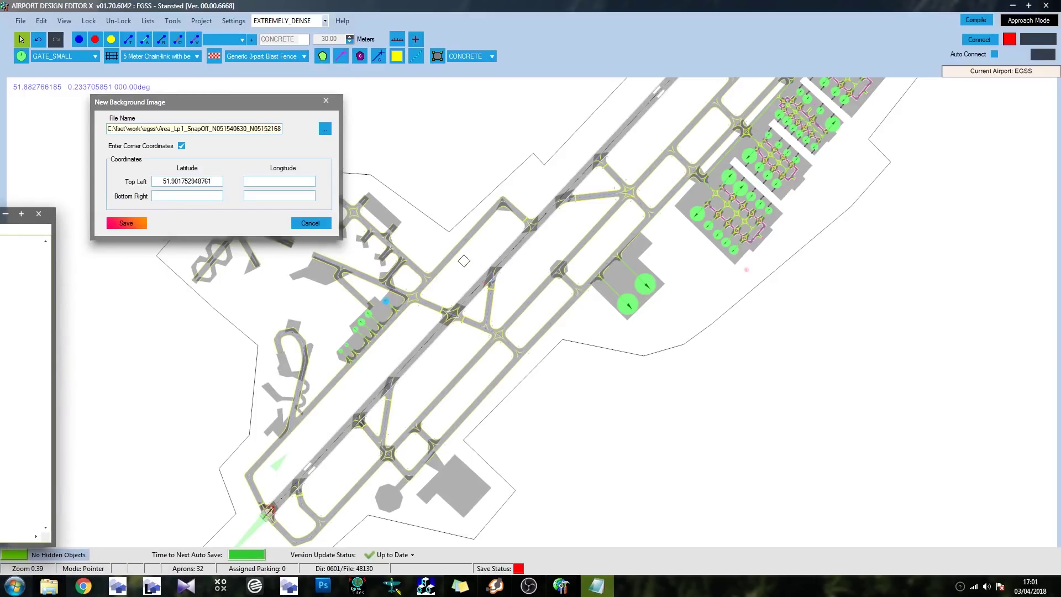
{"action": "left_click", "coordinate": [189, 196]}
{"action": "type", "text": "51.8713366985321"}
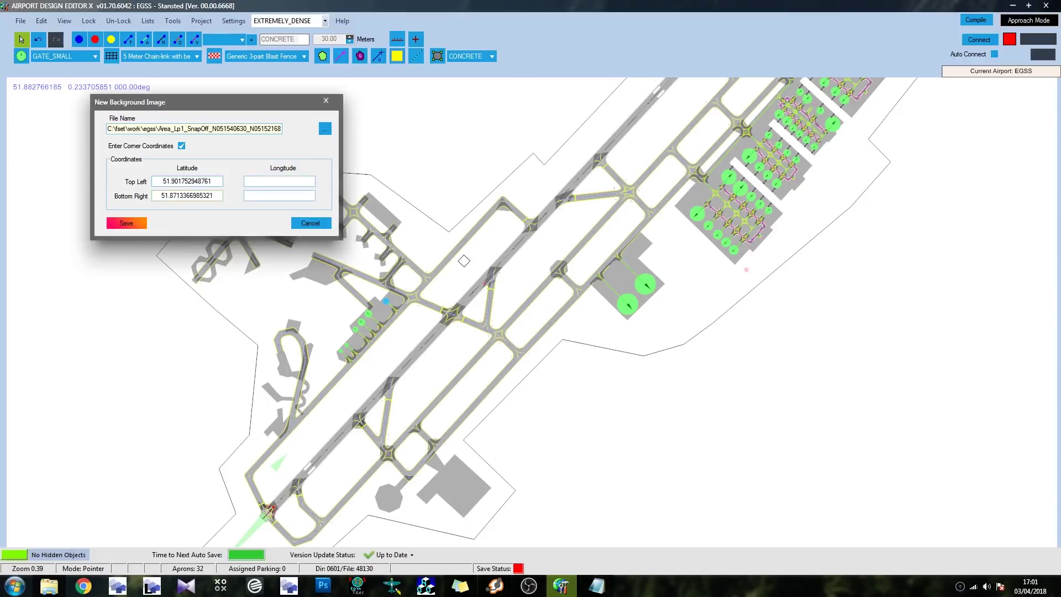
{"action": "key", "text": "alt+Tab"}
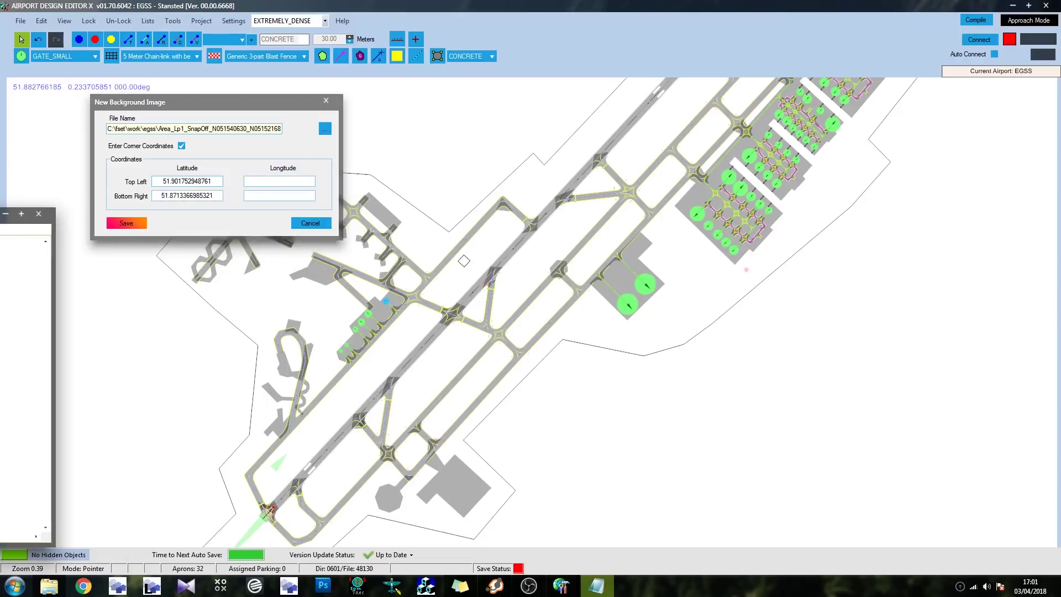
{"action": "left_click", "coordinate": [279, 196]}
{"action": "type", "text": "0.276374816894531"}
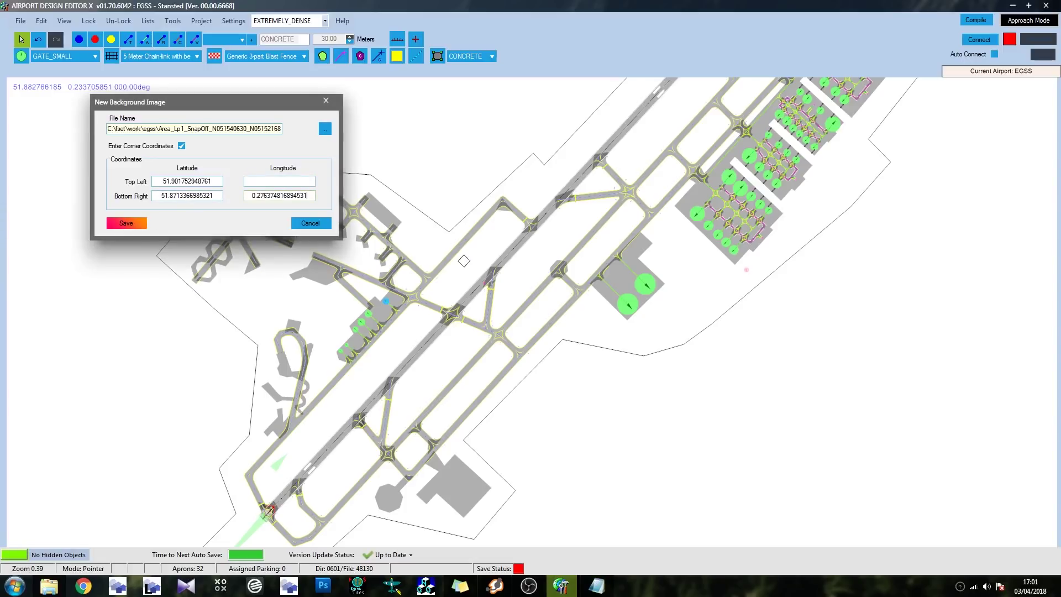
Step: Copy the top left longitude 0.213360786437988 from the AreaFSInfo file and save the background image
{"action": "key", "text": "alt+Tab"}
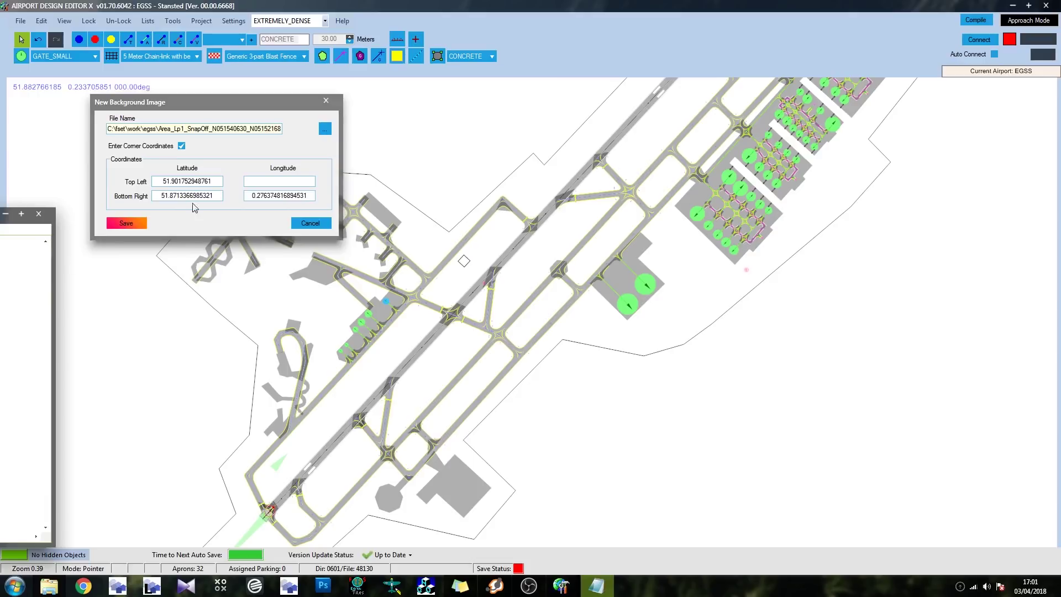
{"action": "key", "text": "alt+Tab"}
{"action": "type", "text": "0.213360786437988"}
{"action": "left_click", "coordinate": [130, 225]}
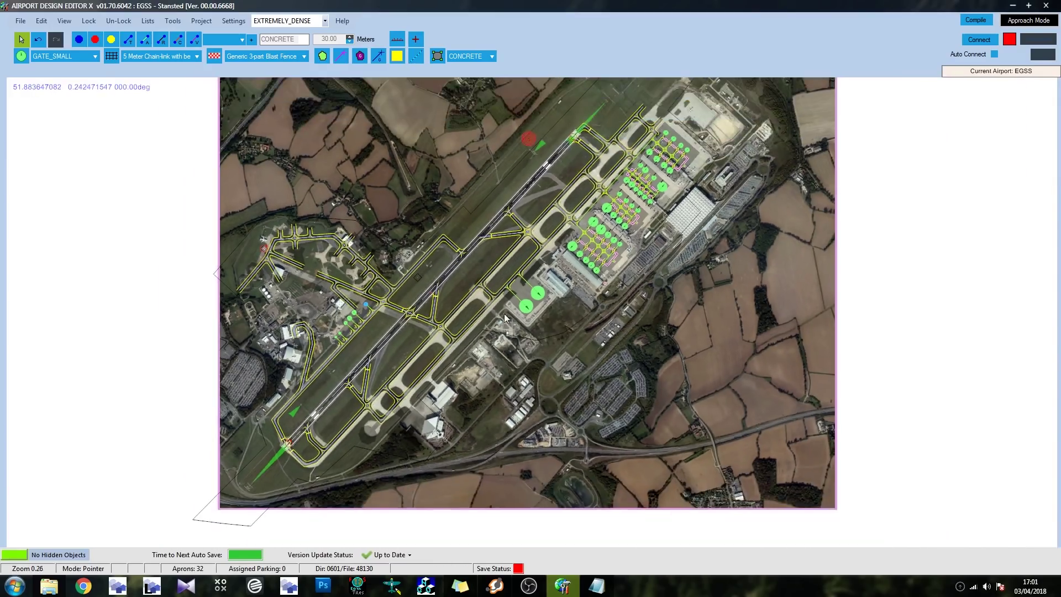
Step: Unlock the satellite background image so that it can be edited
{"action": "scroll", "coordinate": [471, 358], "scroll_direction": "down", "scroll_amount": 2}
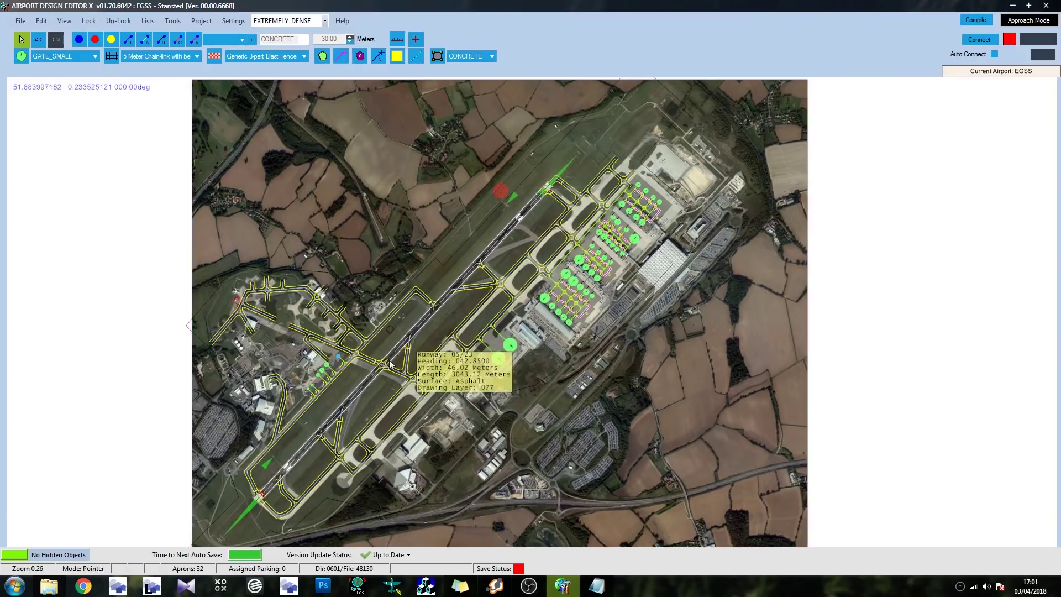
{"action": "scroll", "coordinate": [394, 360], "scroll_direction": "down", "scroll_amount": 1}
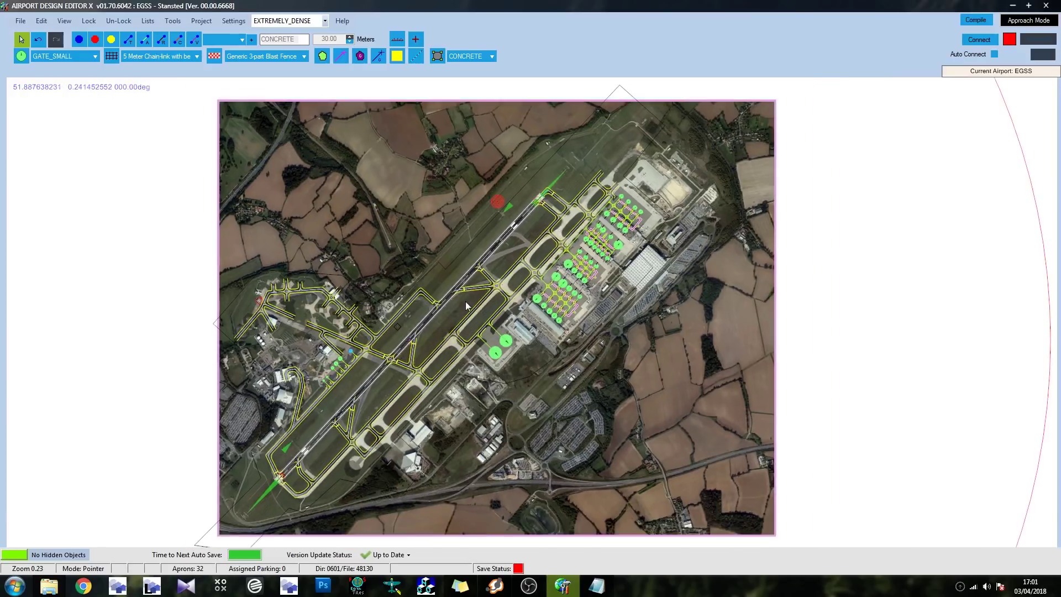
{"action": "right_click", "coordinate": [414, 164]}
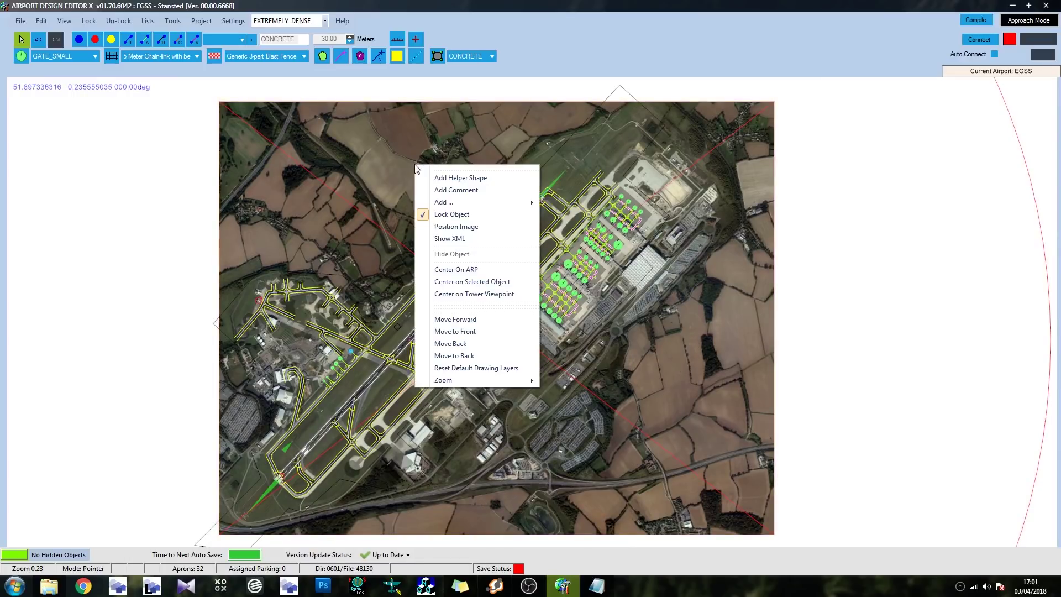
{"action": "left_click", "coordinate": [471, 217]}
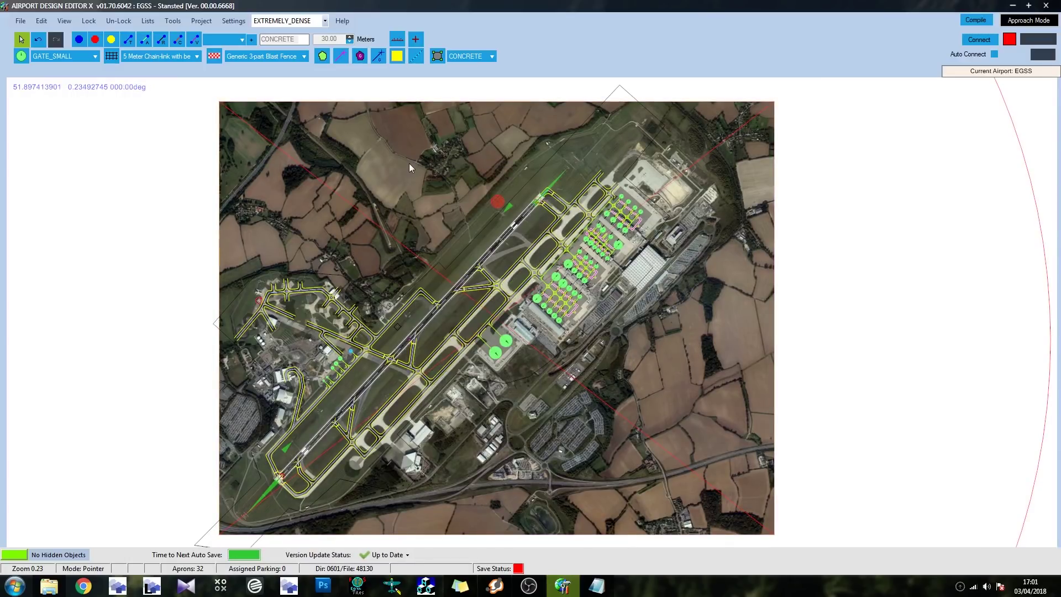
Step: Open the background image's properties and add a Size label below the last line of the AreaFSInfo file
{"action": "double_click", "coordinate": [227, 219]}
{"action": "key", "text": "Tab"}
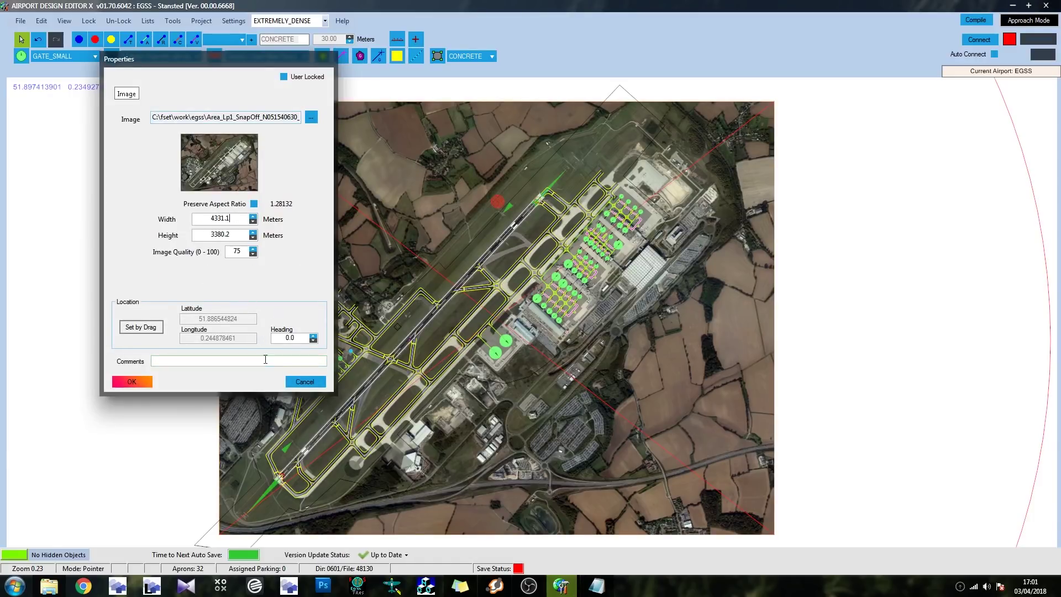
{"action": "left_click", "coordinate": [220, 221]}
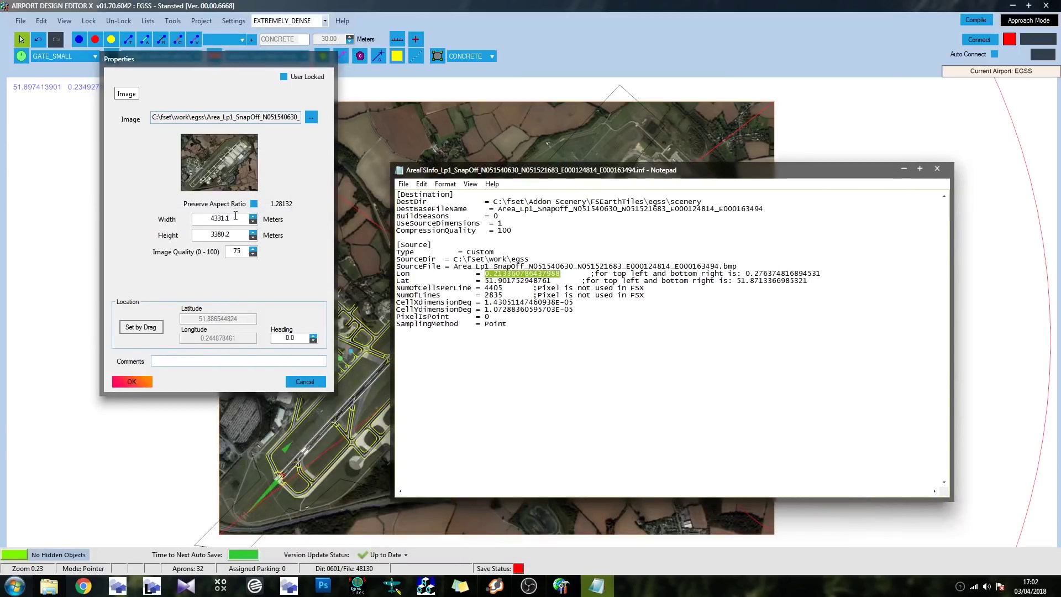
{"action": "left_click_drag", "start_coordinate": [240, 219], "coordinate": [149, 219]}
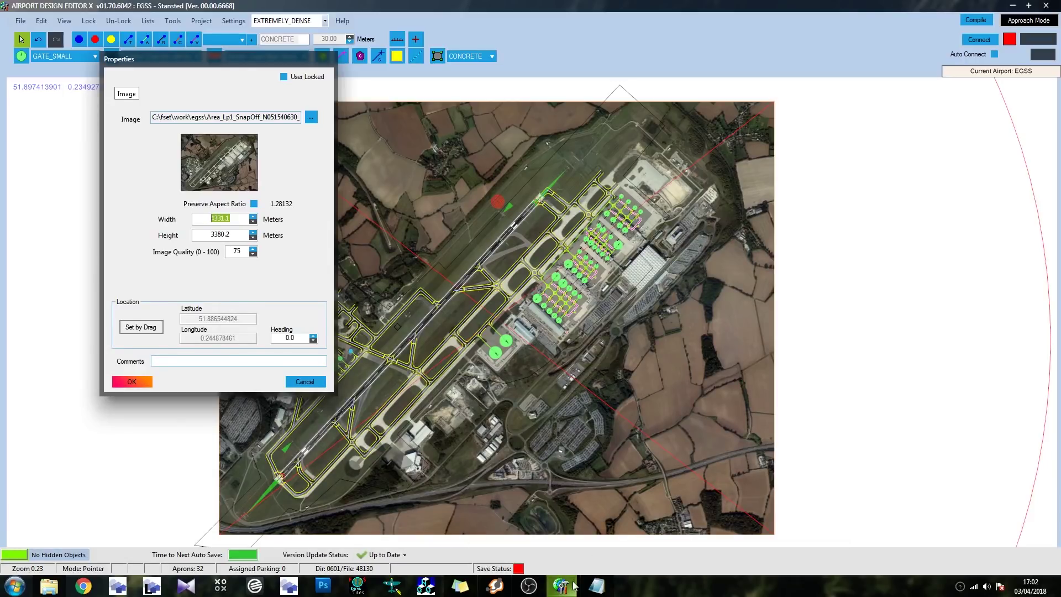
{"action": "mouse_move", "coordinate": [571, 589]}
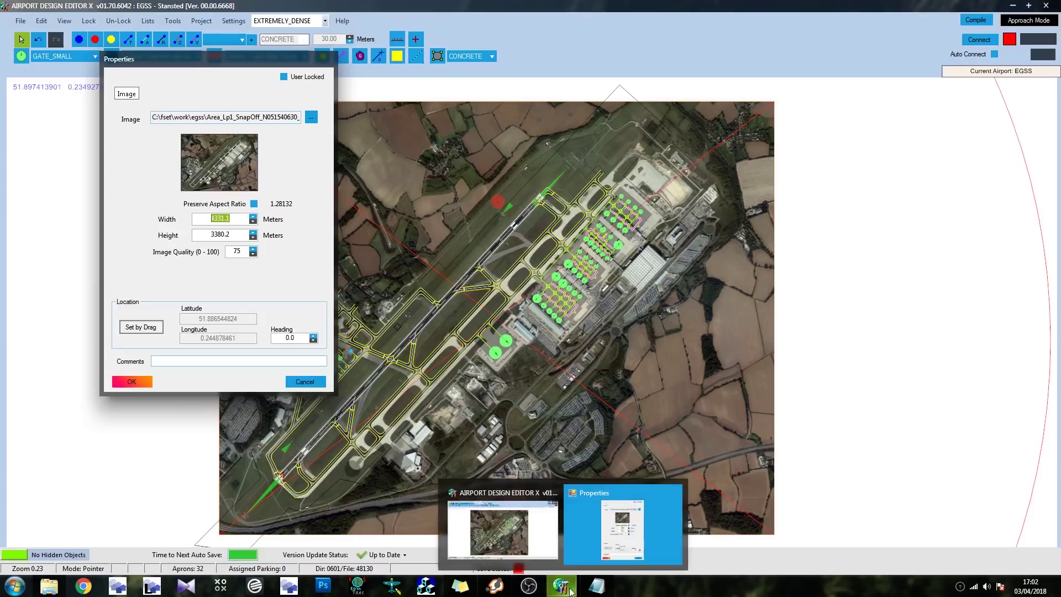
{"action": "left_click", "coordinate": [597, 585]}
{"action": "left_click", "coordinate": [543, 319]}
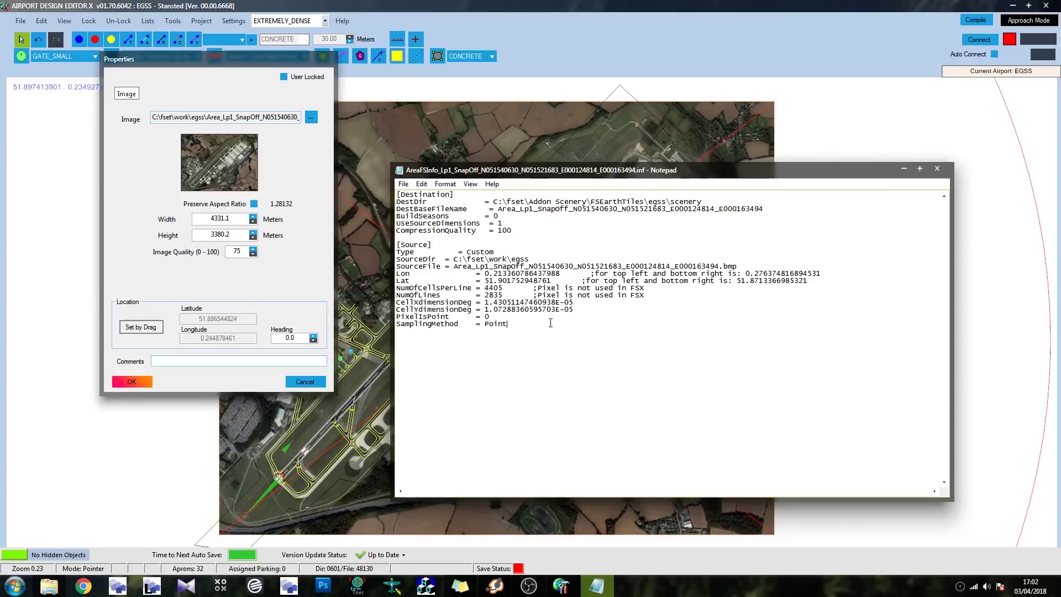
{"action": "type", "text": "Size"}
Step: Copy the background image's width into the AreaFSInfo file so the line reads Size 4331.1x3380.2, and close the image properties without changes
{"action": "left_click", "coordinate": [238, 219]}
{"action": "key", "text": "ctrl+c"}
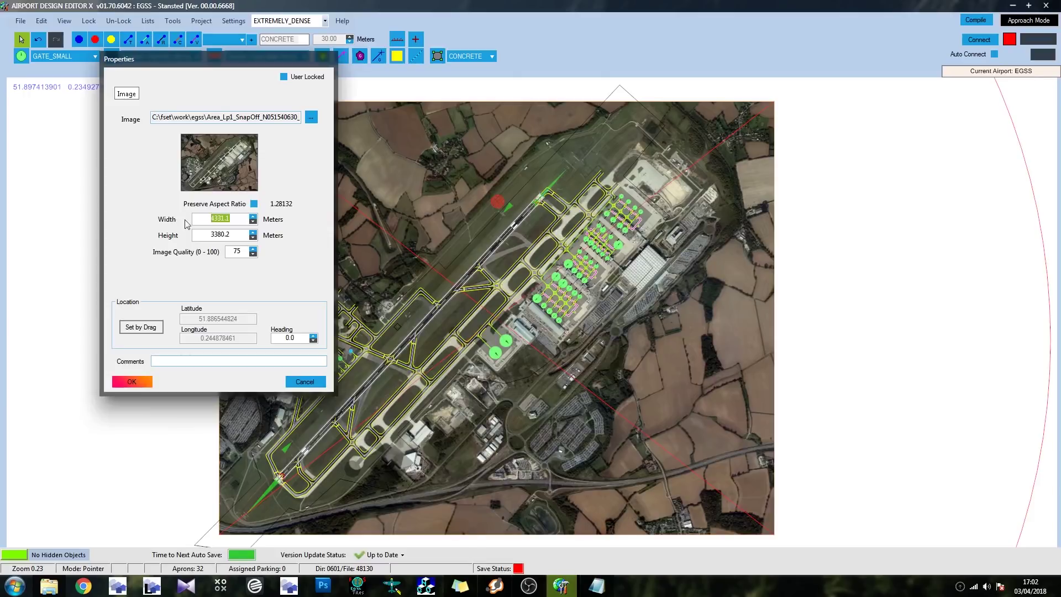
{"action": "left_click", "coordinate": [597, 585]}
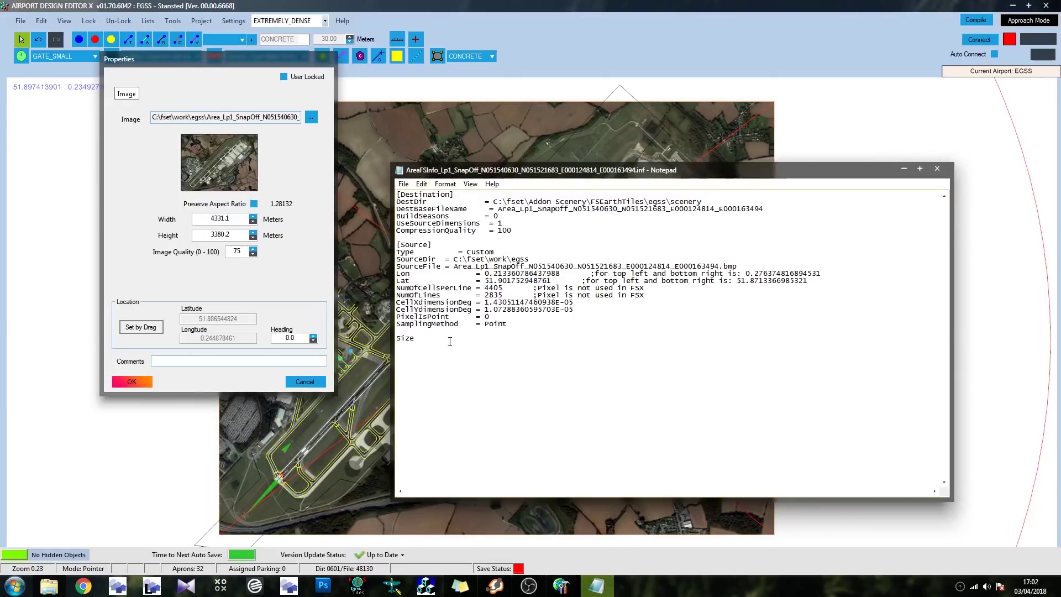
{"action": "key", "text": "ctrl+v"}
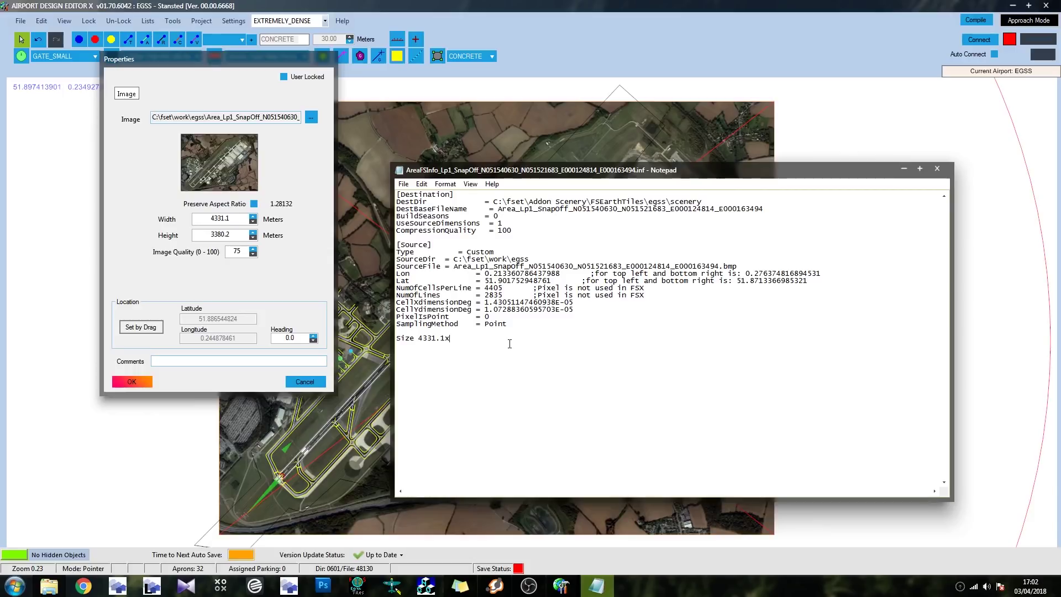
{"action": "type", "text": "x3380.2"}
{"action": "left_click", "coordinate": [308, 381]}
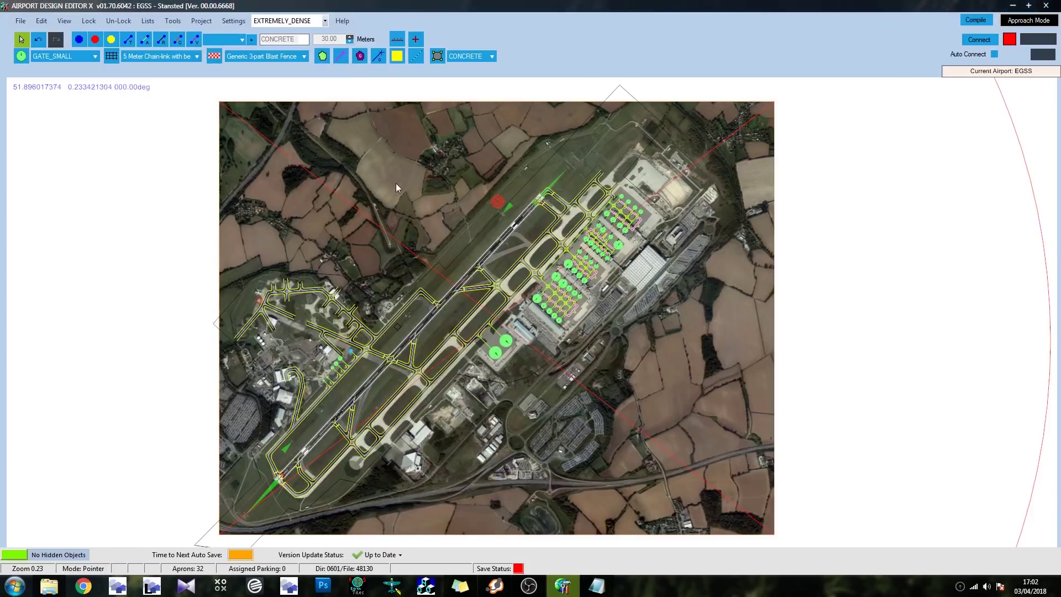
Step: Lock the satellite background image against further editing
{"action": "right_click", "coordinate": [395, 184]}
{"action": "left_click", "coordinate": [350, 184]}
{"action": "right_click", "coordinate": [350, 184]}
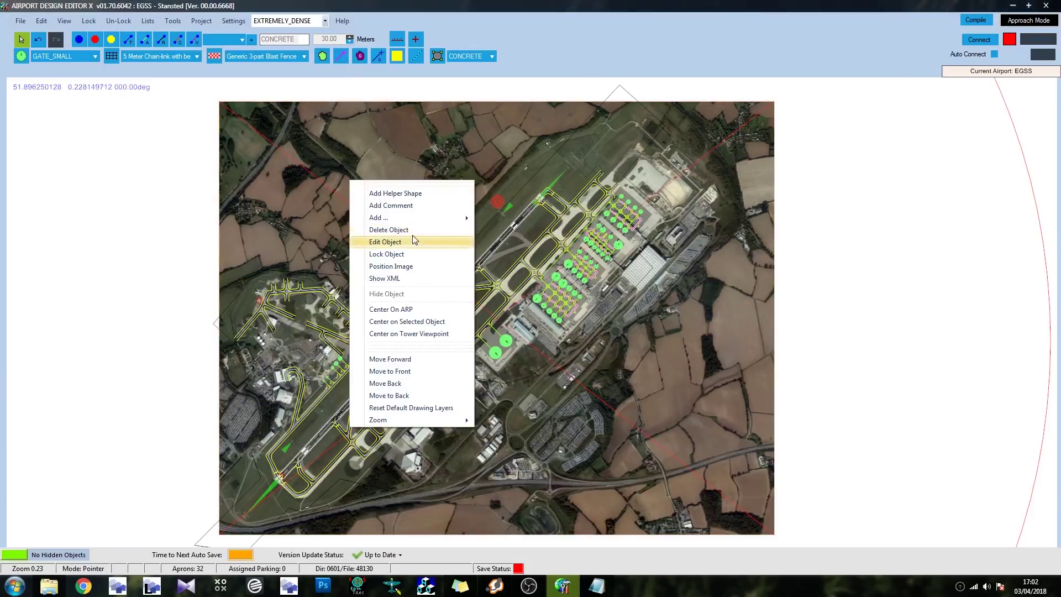
{"action": "left_click", "coordinate": [411, 254]}
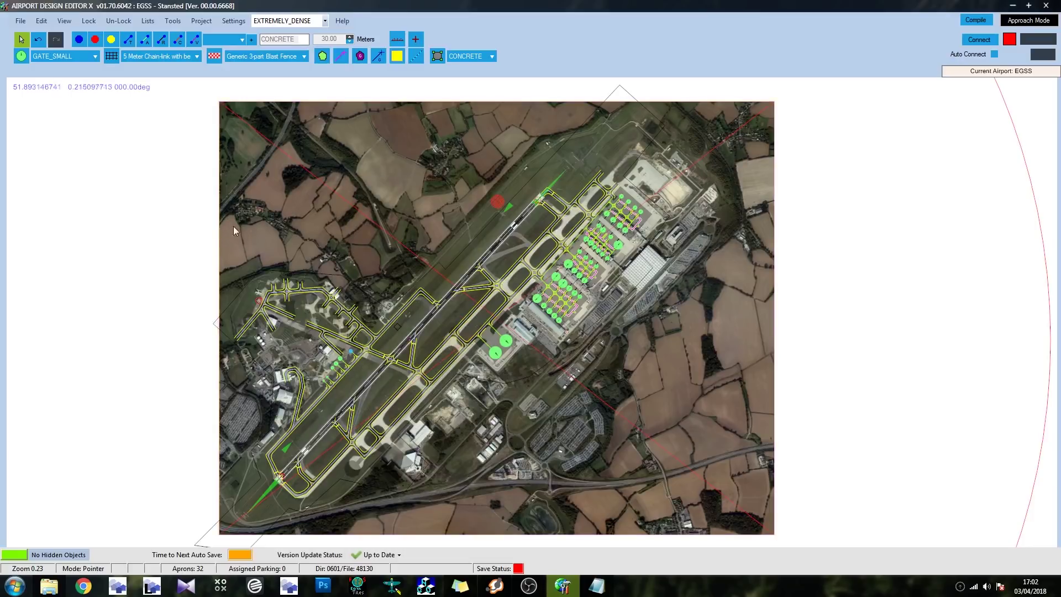
Step: Save the project as EGSS_ADEX_SFC and minimize the airport editor
{"action": "key", "text": "ctrl+s"}
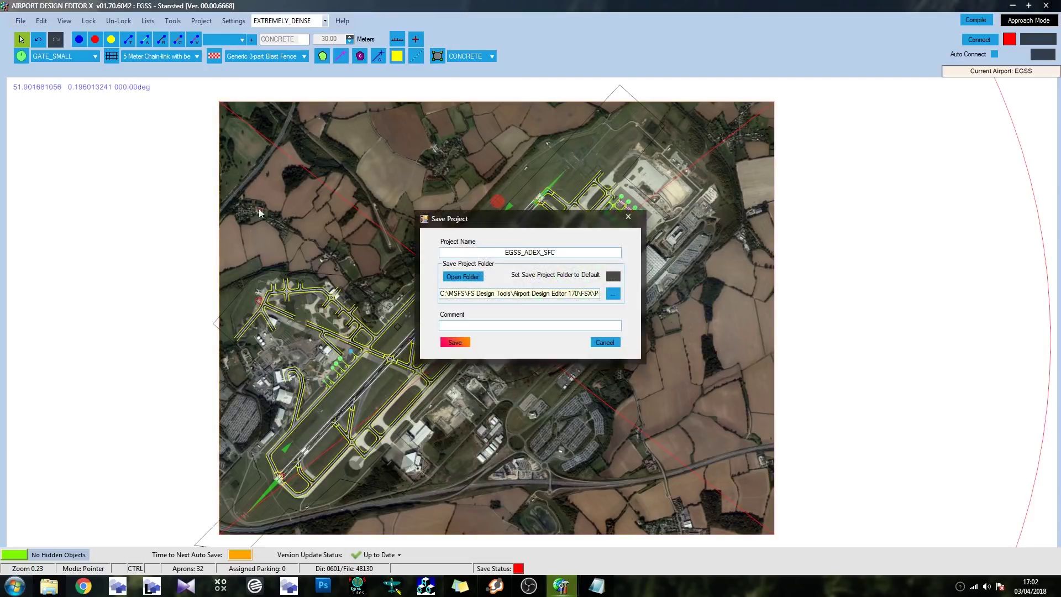
{"action": "left_click", "coordinate": [462, 342]}
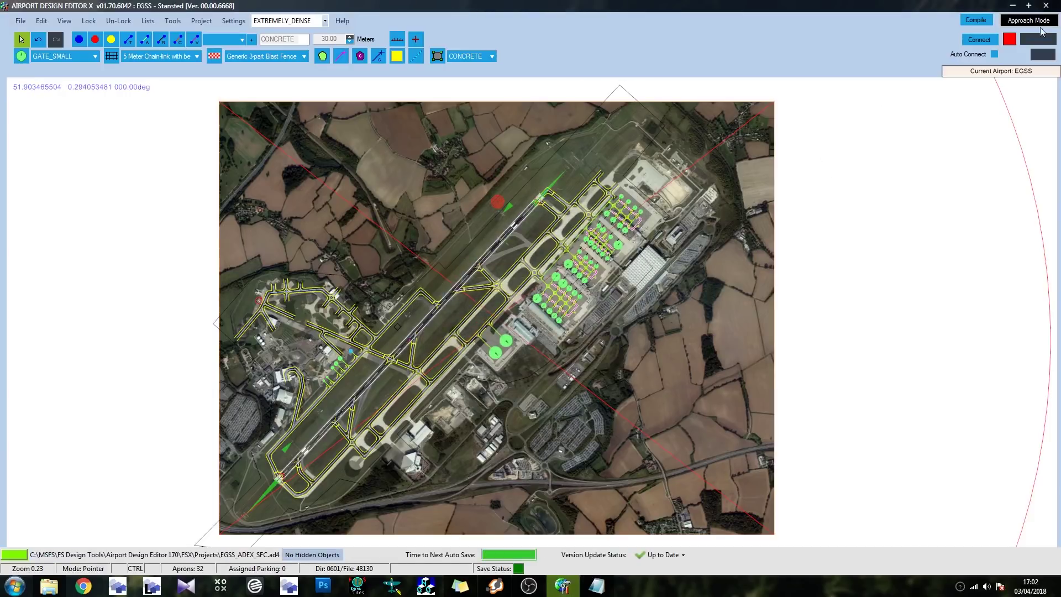
{"action": "left_click", "coordinate": [1012, 5]}
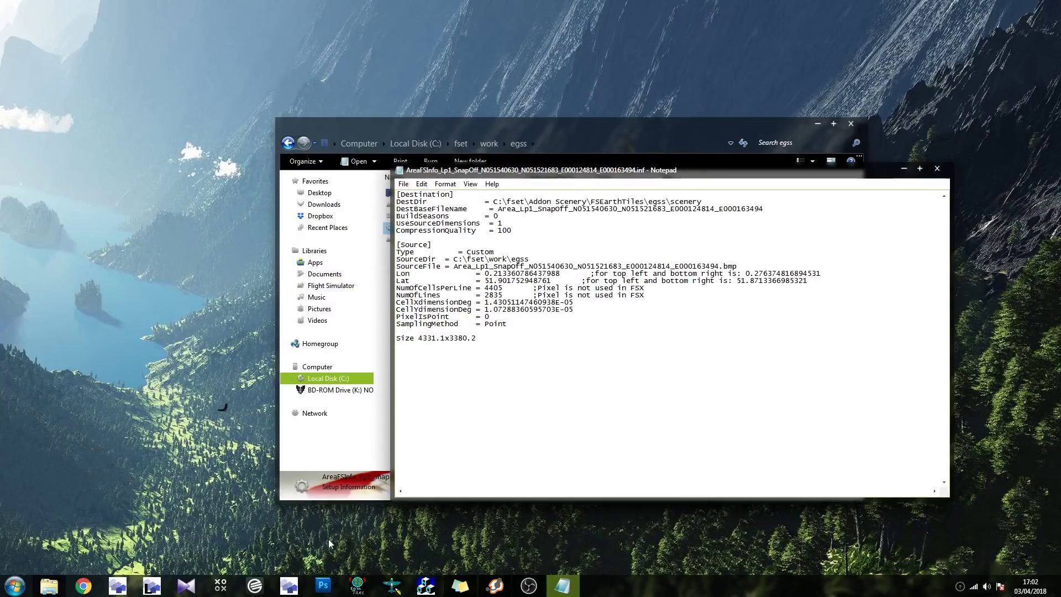
Step: Switch to Photoshop and open the large Area_Lp1_SnapOff BMP file from the fset\work\egss folder
{"action": "left_click", "coordinate": [323, 585]}
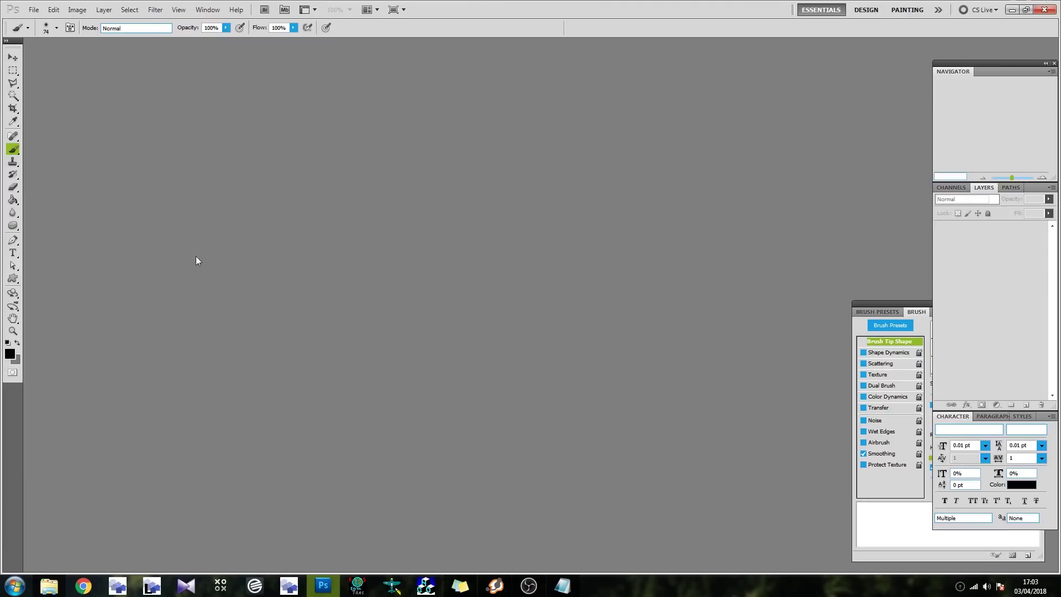
{"action": "left_click", "coordinate": [34, 10]}
{"action": "left_click", "coordinate": [256, 253]}
{"action": "left_click", "coordinate": [49, 586]}
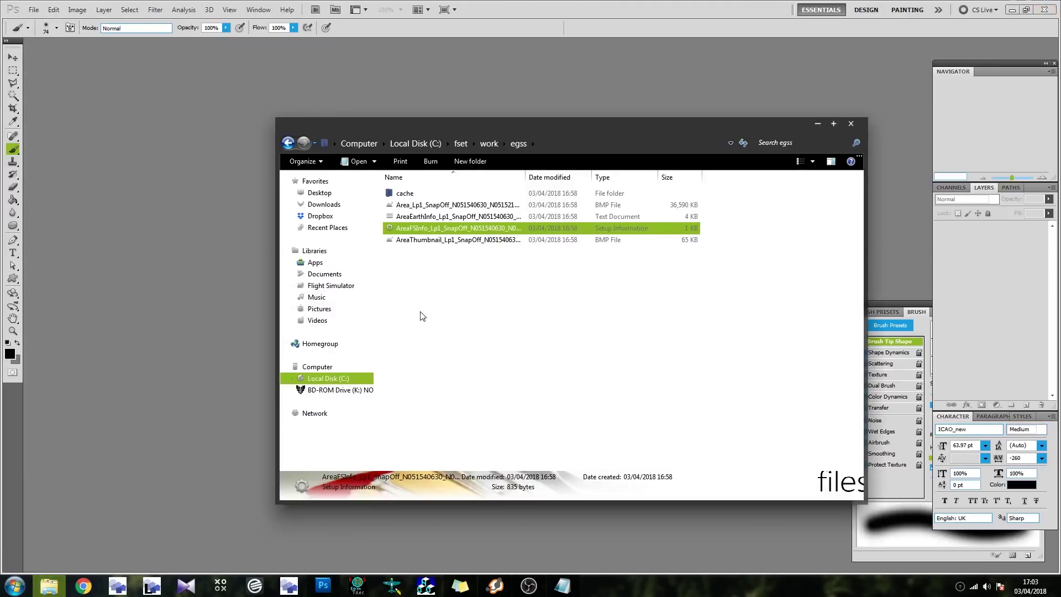
{"action": "left_click", "coordinate": [458, 209]}
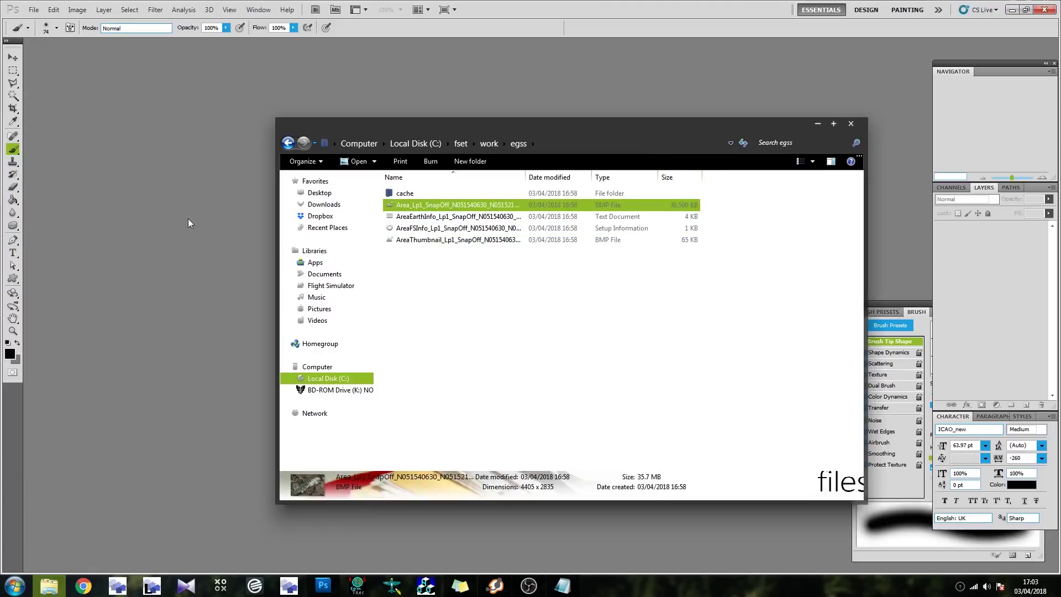
{"action": "left_click", "coordinate": [187, 219]}
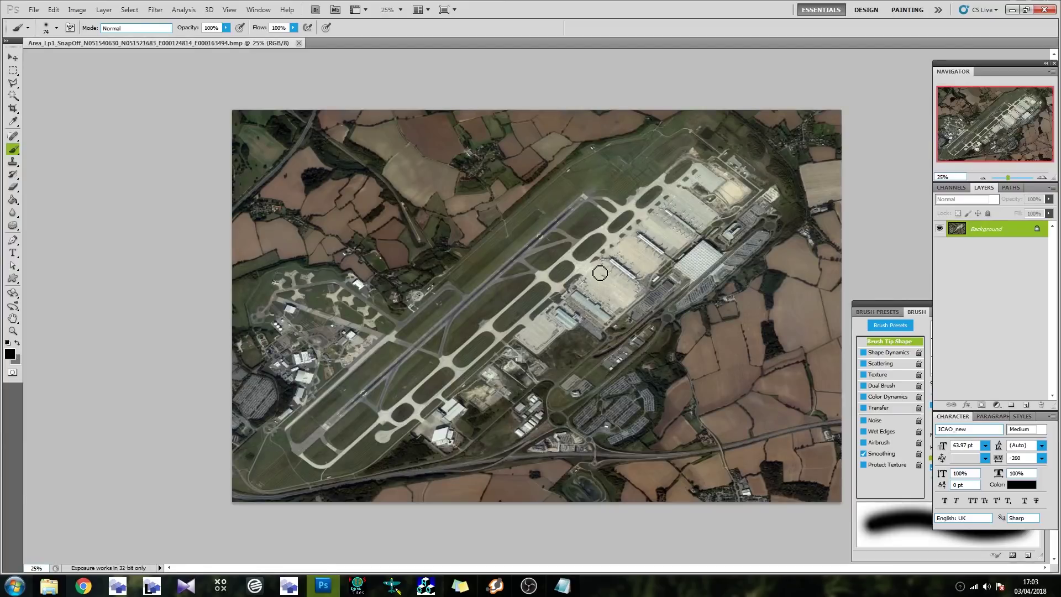
Step: Examine the aprons, terminal piers and parked aircraft in the satellite image close up
{"action": "scroll", "coordinate": [566, 284], "scroll_direction": "up", "scroll_amount": 2, "text": "alt"}
{"action": "scroll", "coordinate": [566, 284], "scroll_direction": "up", "scroll_amount": 15, "text": "alt"}
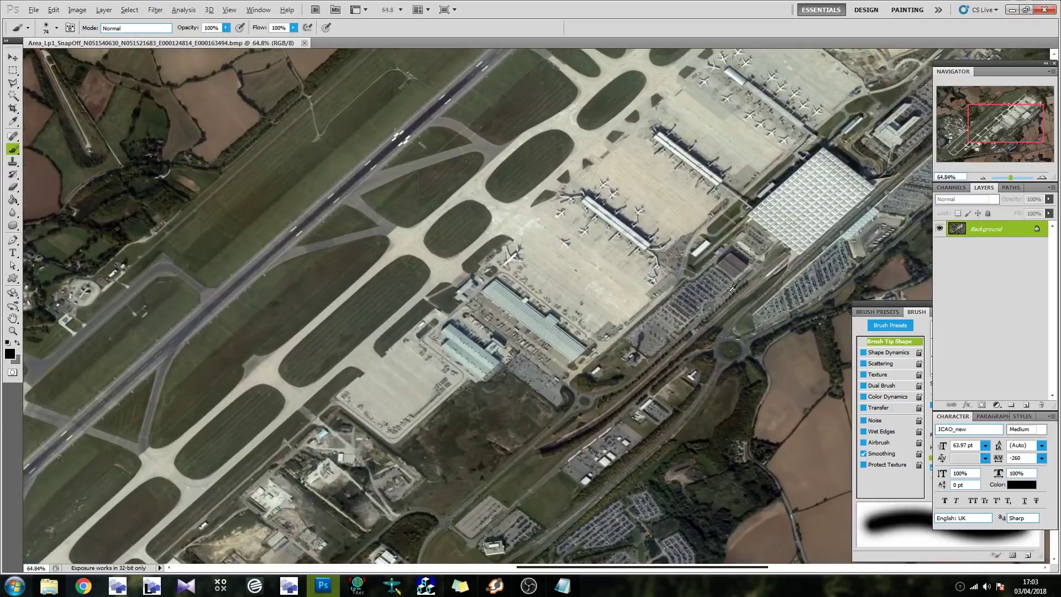
{"action": "scroll", "coordinate": [614, 278], "scroll_direction": "up", "scroll_amount": 3, "text": "alt"}
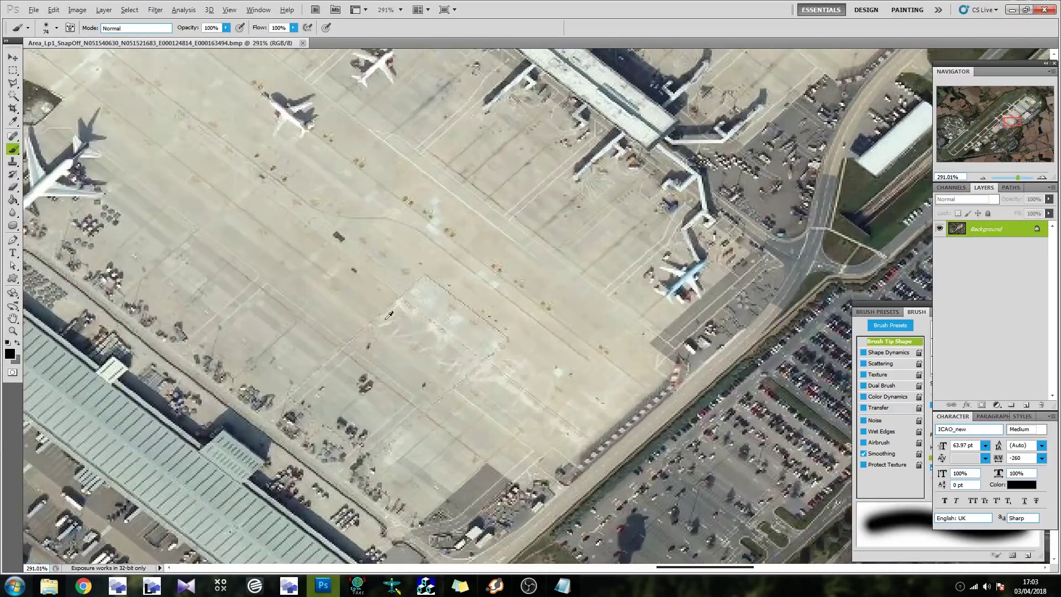
{"action": "scroll", "coordinate": [362, 255], "scroll_direction": "up", "scroll_amount": 2, "text": "alt"}
{"action": "scroll", "coordinate": [277, 233], "scroll_direction": "up", "scroll_amount": 2}
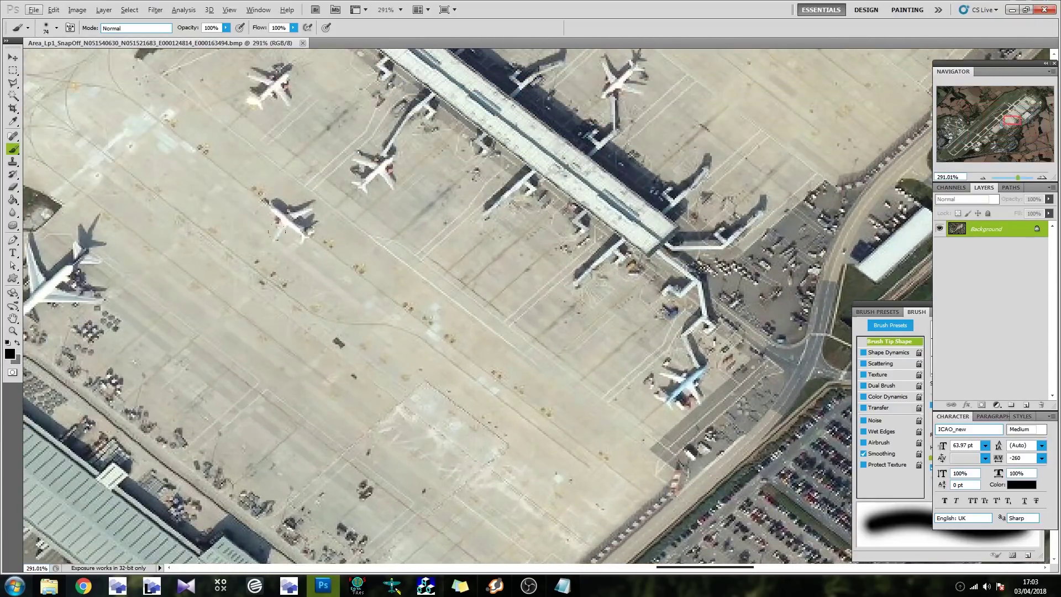
{"action": "scroll", "coordinate": [362, 203], "scroll_direction": "up", "scroll_amount": 2}
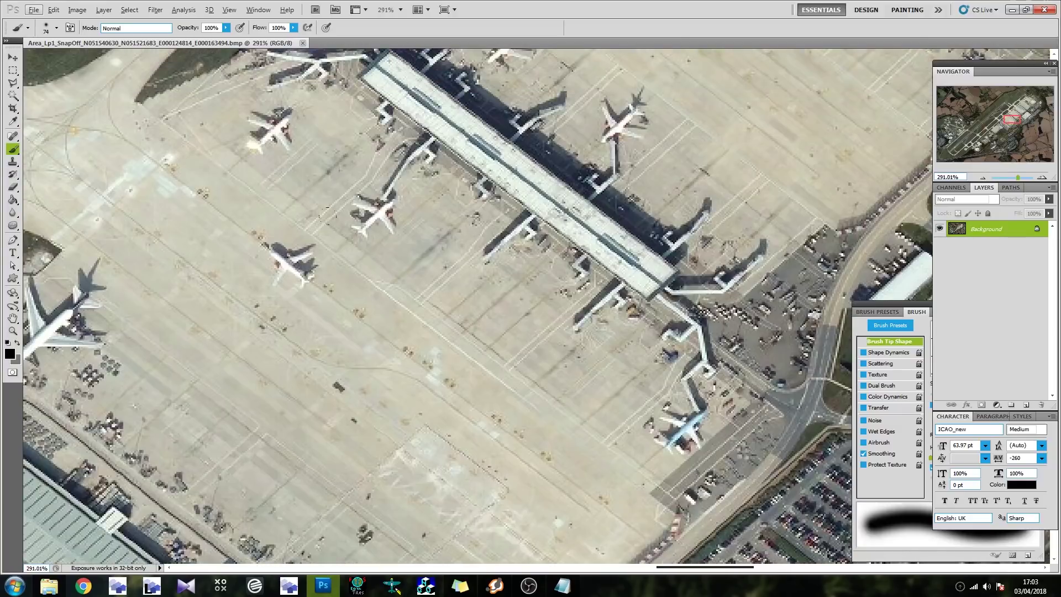
{"action": "scroll", "coordinate": [515, 213], "scroll_direction": "down", "scroll_amount": 5, "text": "alt"}
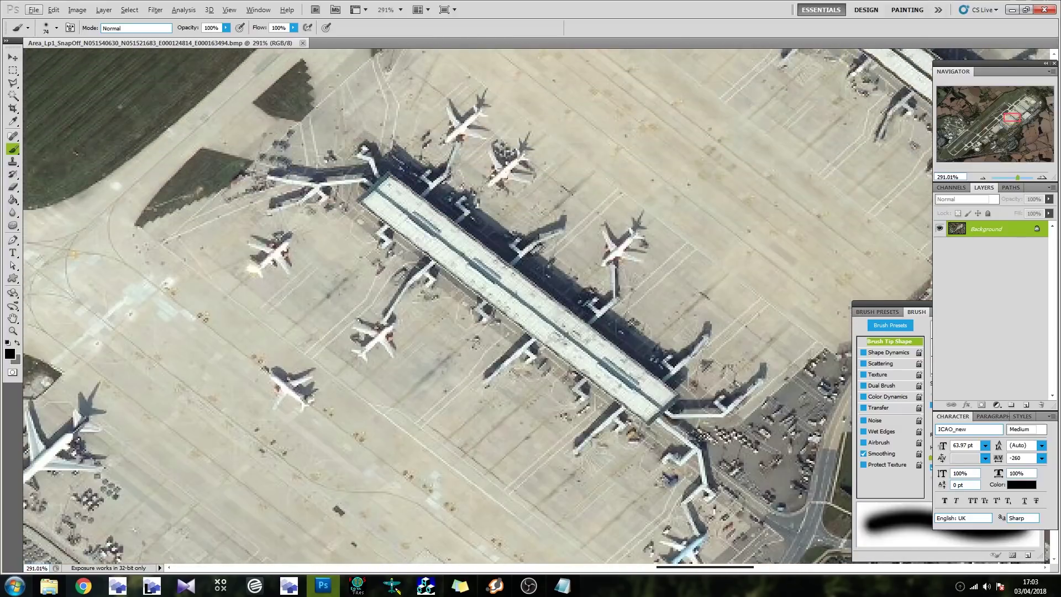
{"action": "scroll", "coordinate": [514, 213], "scroll_direction": "down", "scroll_amount": 4, "text": "alt"}
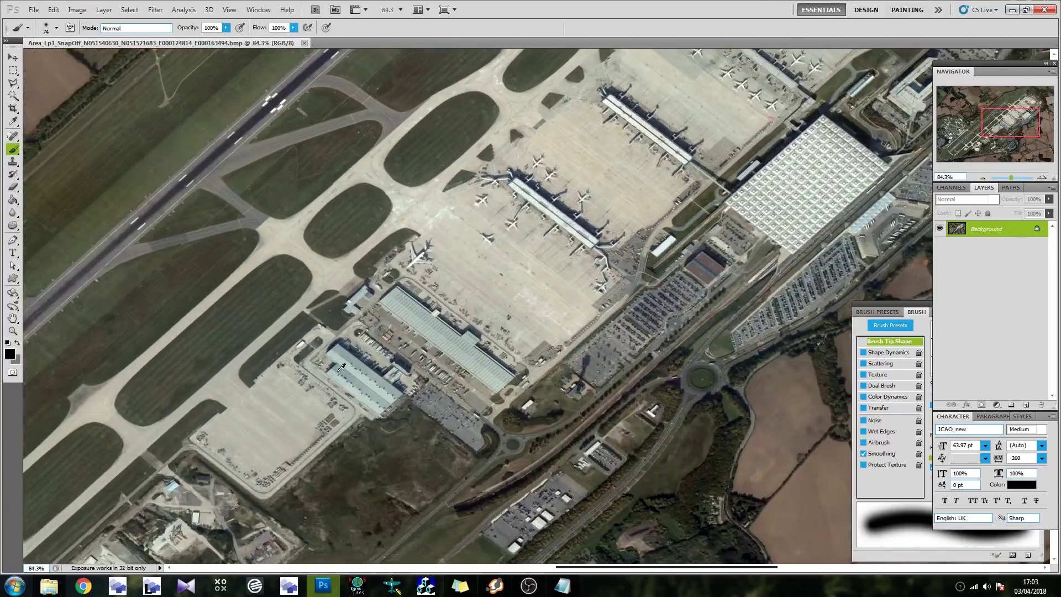
{"action": "scroll", "coordinate": [415, 328], "scroll_direction": "down", "scroll_amount": 3, "text": "alt"}
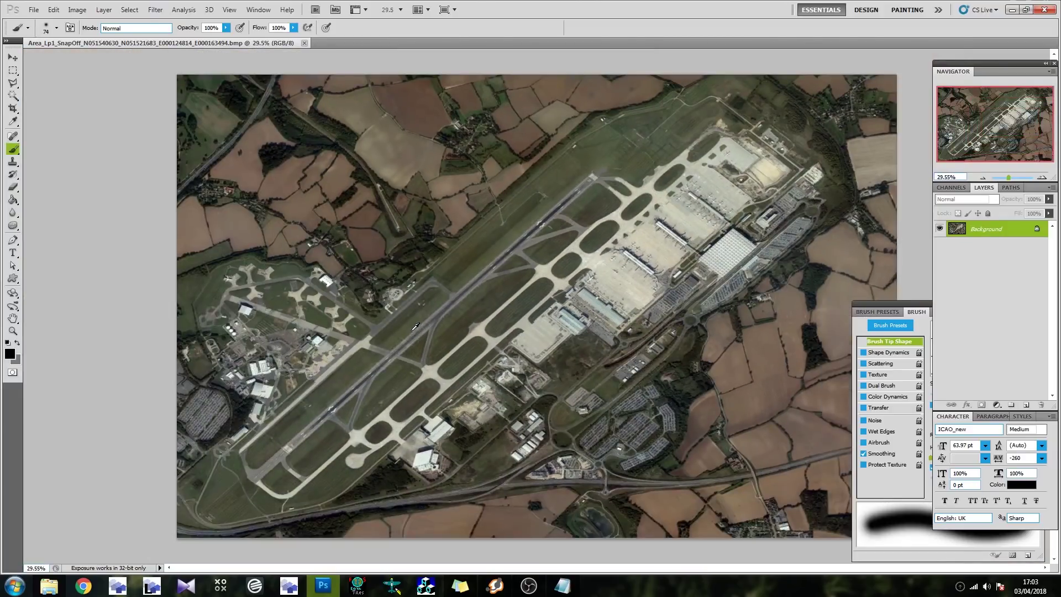
Step: Remove the aircraft and nearby markings from the open apron west of the terminal pier with an 11 px Clone Stamp
{"action": "scroll", "coordinate": [545, 309], "scroll_direction": "up", "scroll_amount": 10, "text": "alt"}
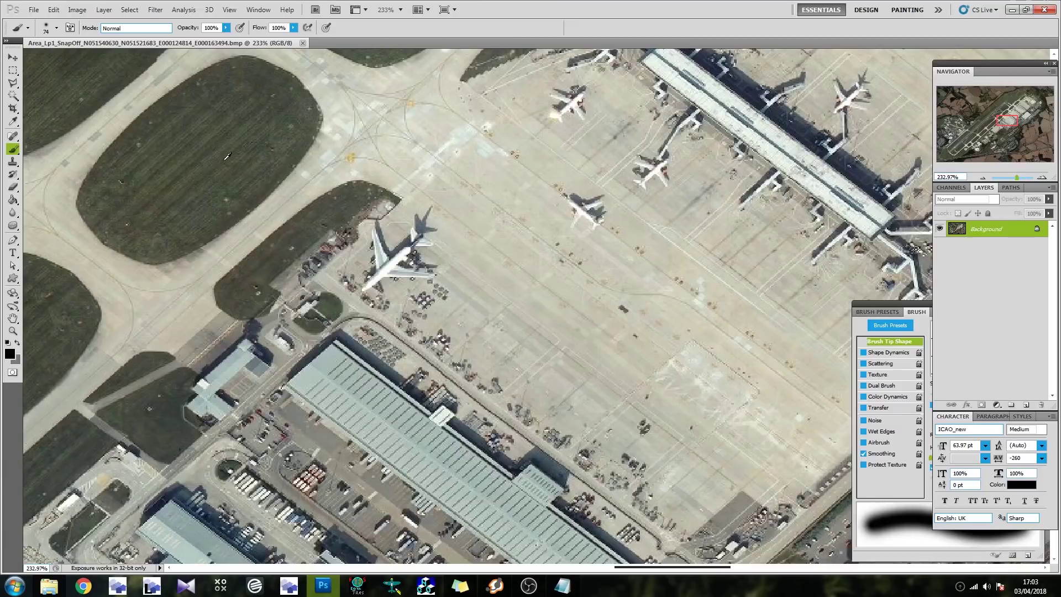
{"action": "scroll", "coordinate": [195, 133], "scroll_direction": "up", "scroll_amount": 2}
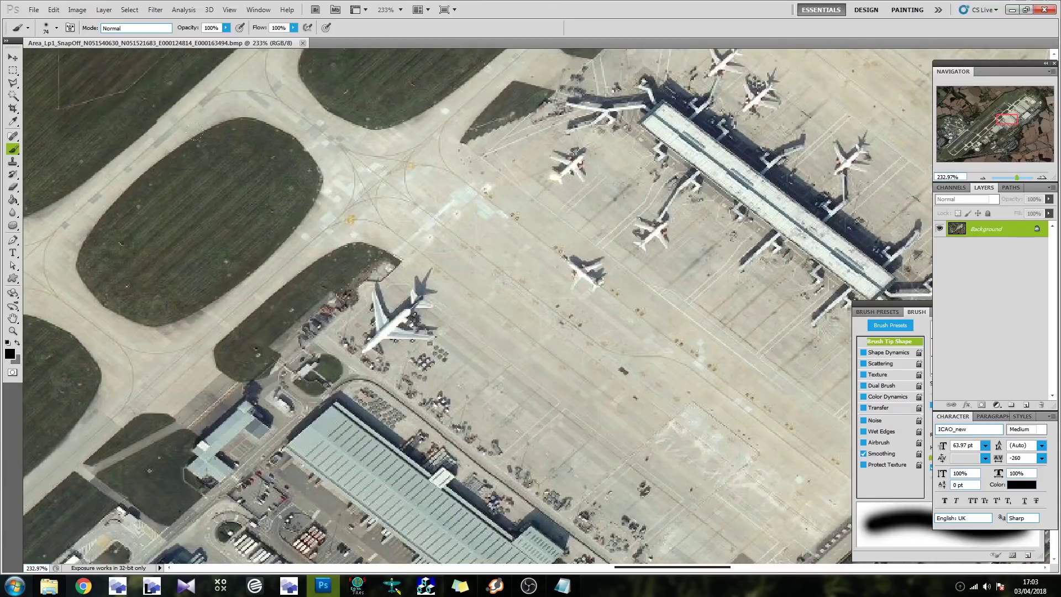
{"action": "left_click", "coordinate": [13, 162]}
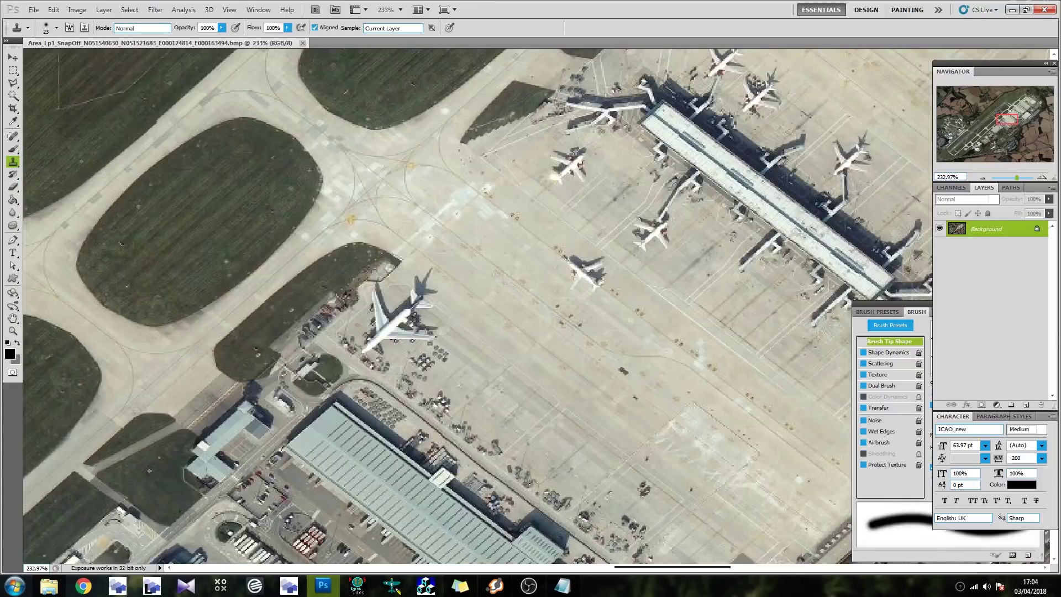
{"action": "left_click", "coordinate": [57, 27]}
{"action": "left_click", "coordinate": [24, 58]}
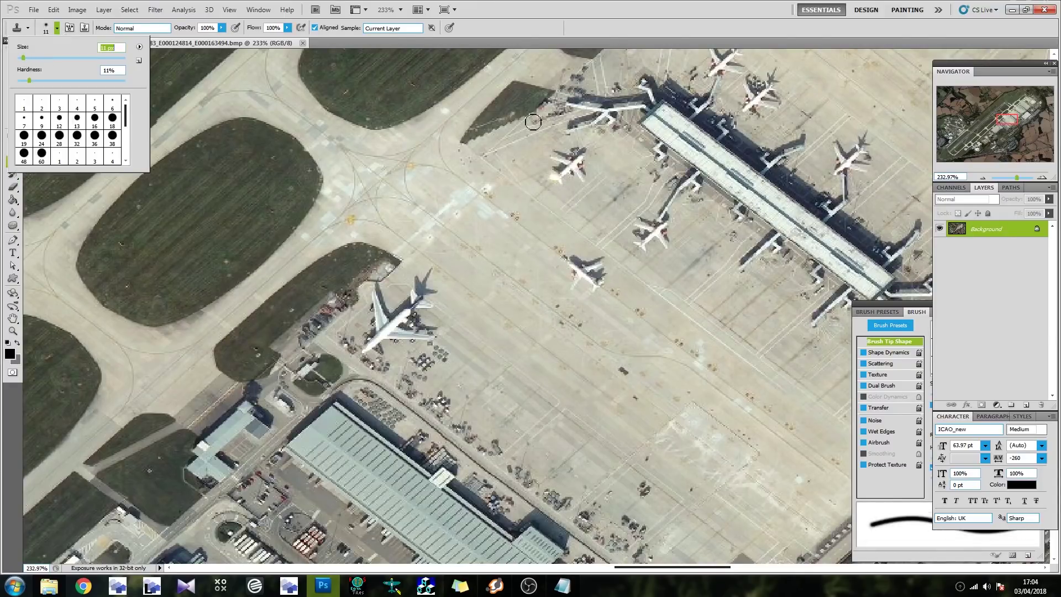
{"action": "key", "text": "Return"}
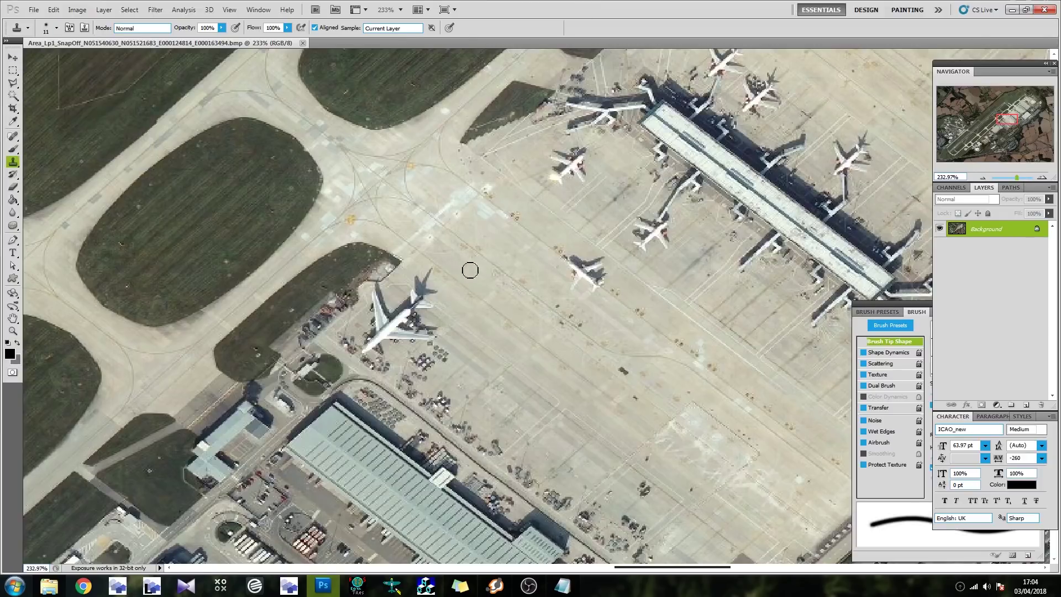
{"action": "left_click_drag", "start_coordinate": [540, 307], "coordinate": [554, 312]}
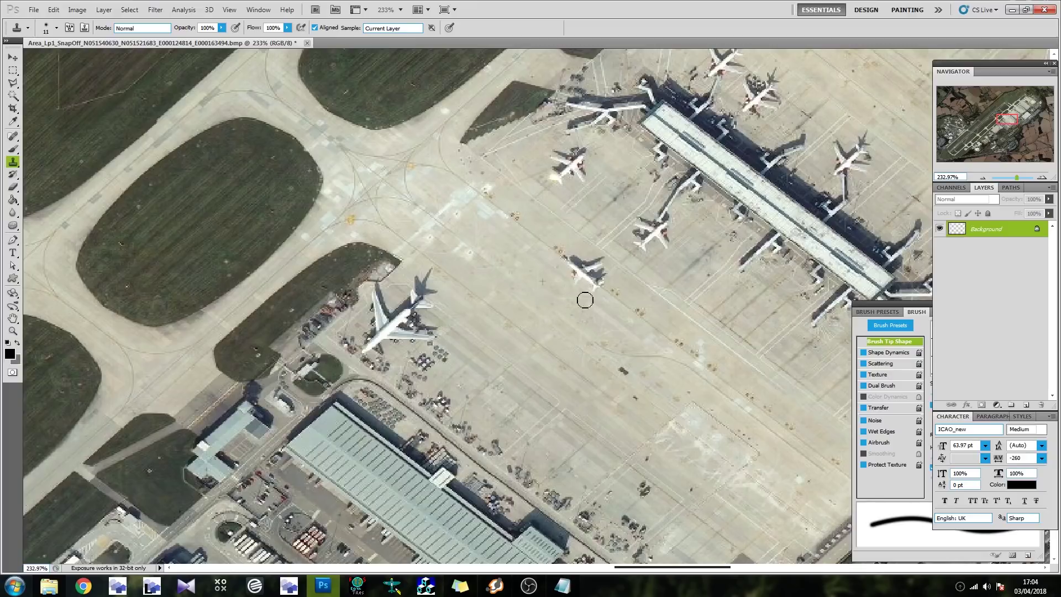
{"action": "mouse_move", "coordinate": [563, 263]}
{"action": "left_mouse_down"}
{"action": "mouse_move", "coordinate": [591, 283]}
{"action": "mouse_move", "coordinate": [568, 249]}
{"action": "mouse_move", "coordinate": [613, 294]}
{"action": "left_mouse_up"}
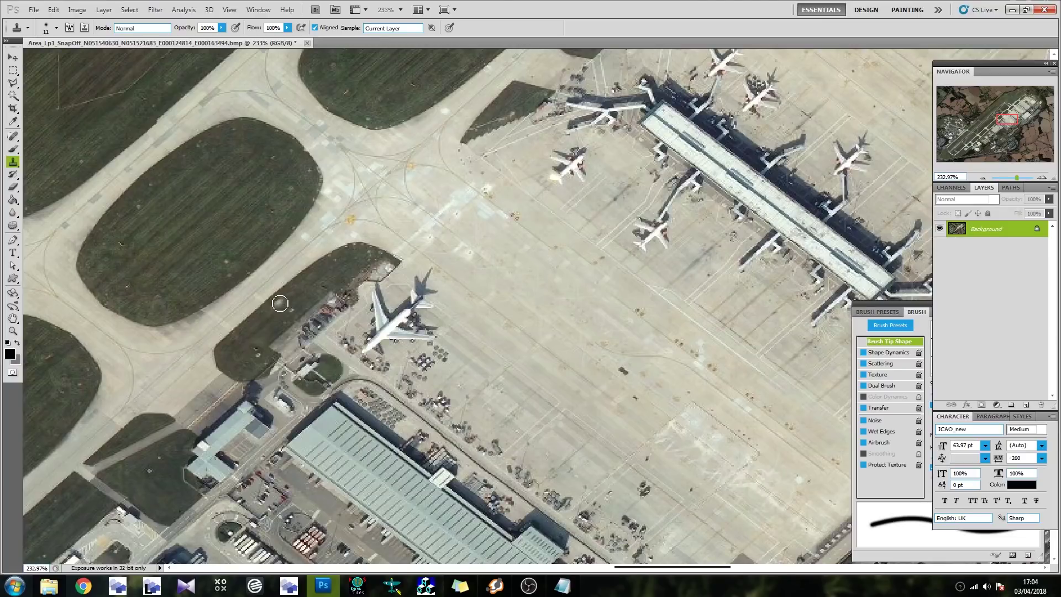
{"action": "scroll", "coordinate": [280, 303], "scroll_direction": "down", "scroll_amount": 3, "text": "alt"}
{"action": "scroll", "coordinate": [281, 305], "scroll_direction": "down", "scroll_amount": 1, "text": "alt"}
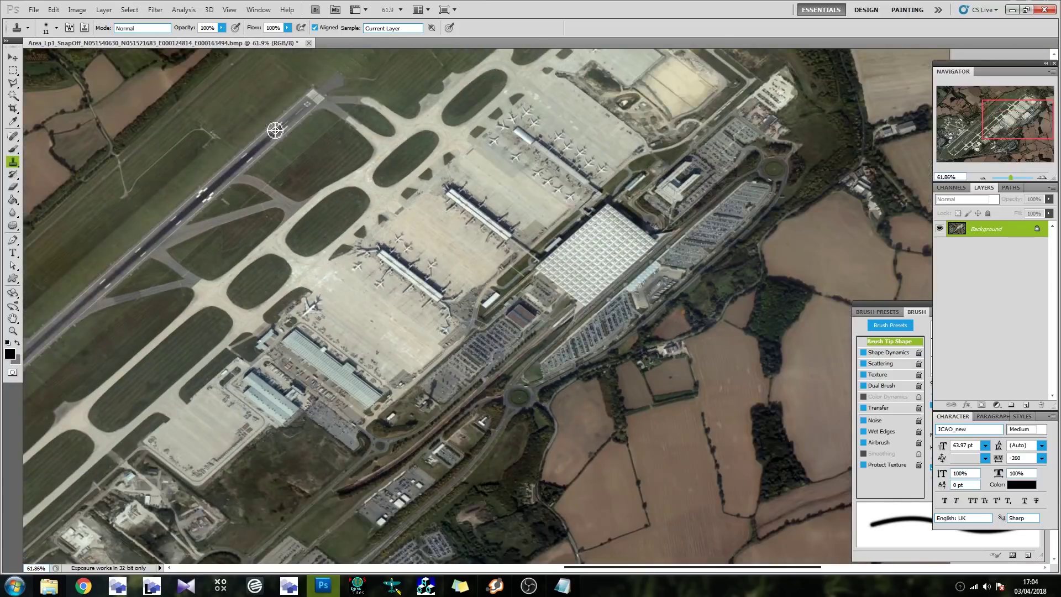
{"action": "scroll", "coordinate": [262, 207], "scroll_direction": "down", "scroll_amount": 1}
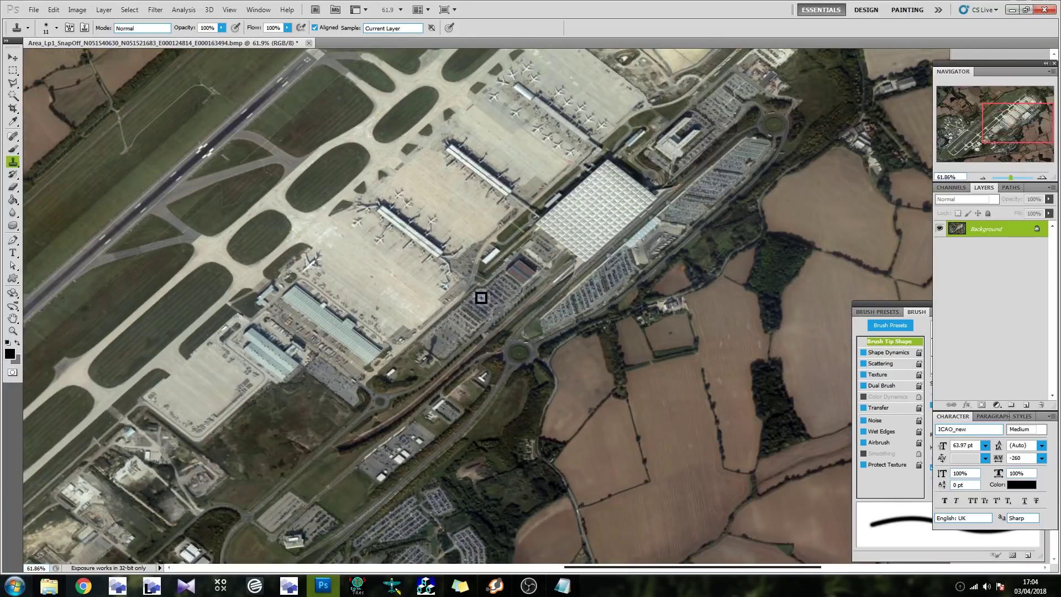
{"action": "scroll", "coordinate": [552, 283], "scroll_direction": "down", "scroll_amount": 1}
{"action": "scroll", "coordinate": [488, 297], "scroll_direction": "down", "scroll_amount": 2, "text": "alt"}
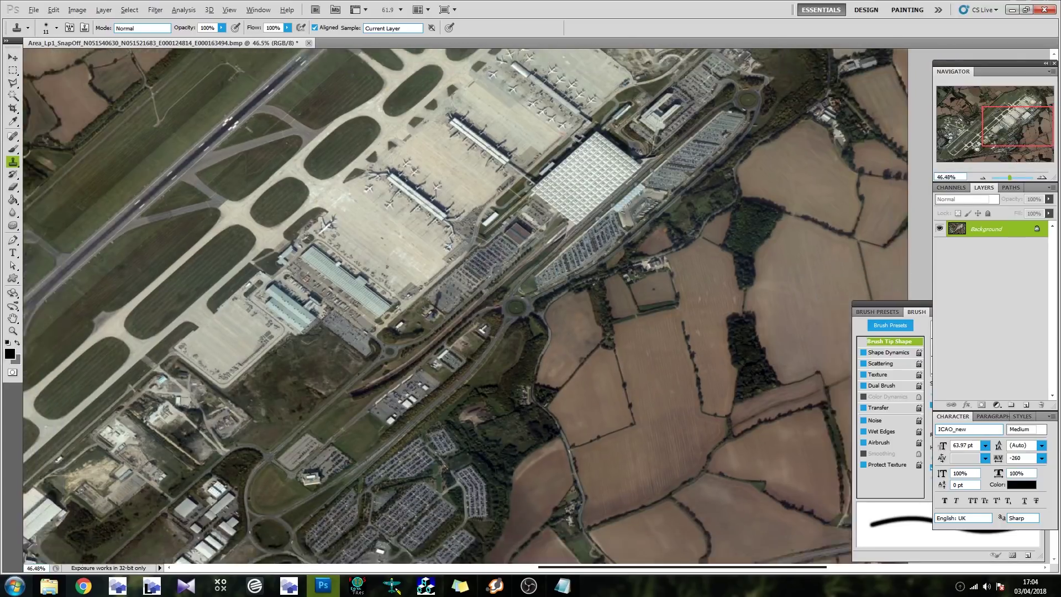
Step: Clone clean concrete over the line markings and stand equipment on the southeastern half of the northeast apron
{"action": "scroll", "coordinate": [639, 111], "scroll_direction": "up", "scroll_amount": 3, "text": "alt"}
{"action": "scroll", "coordinate": [576, 102], "scroll_direction": "up", "scroll_amount": 3, "text": "alt"}
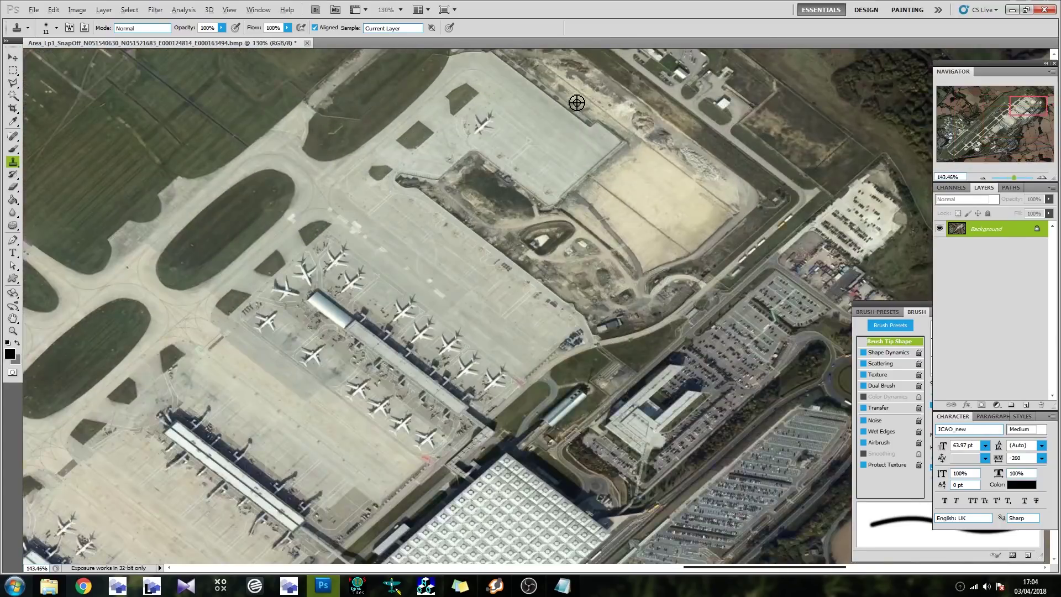
{"action": "scroll", "coordinate": [499, 208], "scroll_direction": "up", "scroll_amount": 3, "text": "alt"}
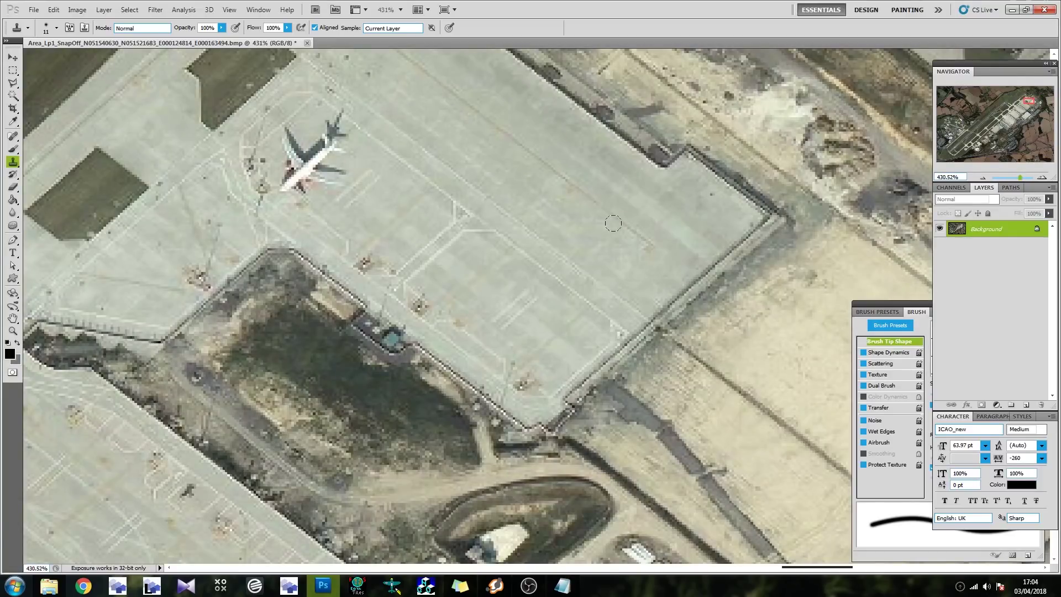
{"action": "left_click_drag", "start_coordinate": [556, 172], "coordinate": [496, 132]}
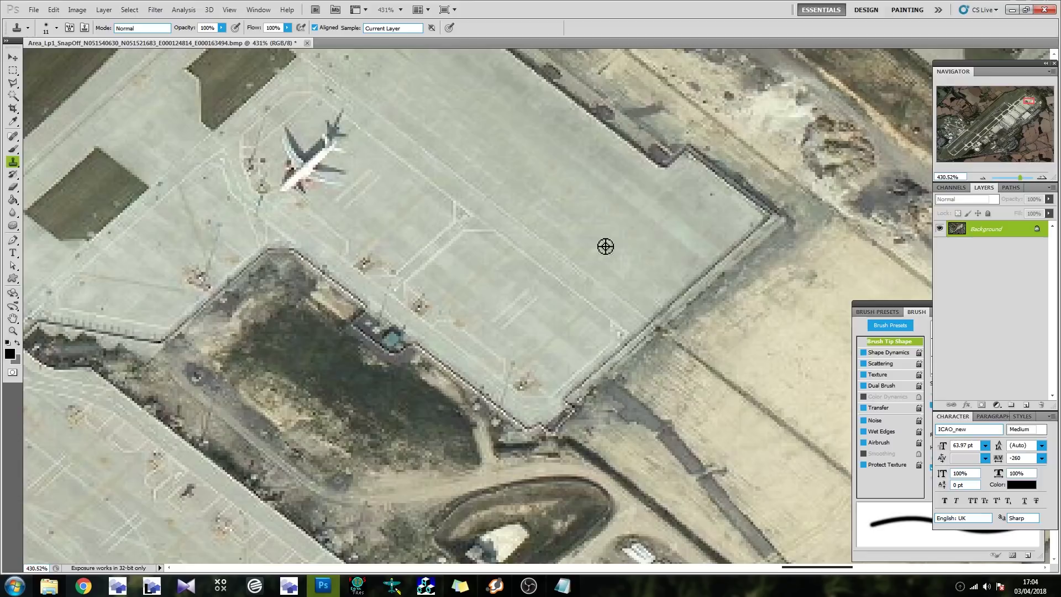
{"action": "mouse_move", "coordinate": [502, 218]}
{"action": "left_mouse_down"}
{"action": "mouse_move", "coordinate": [591, 306]}
{"action": "mouse_move", "coordinate": [603, 330]}
{"action": "mouse_move", "coordinate": [584, 355]}
{"action": "mouse_move", "coordinate": [513, 380]}
{"action": "mouse_move", "coordinate": [529, 374]}
{"action": "mouse_move", "coordinate": [544, 290]}
{"action": "mouse_move", "coordinate": [520, 286]}
{"action": "left_mouse_up"}
{"action": "mouse_move", "coordinate": [512, 330]}
{"action": "left_mouse_down"}
{"action": "mouse_move", "coordinate": [520, 303]}
{"action": "mouse_move", "coordinate": [533, 335]}
{"action": "left_mouse_up"}
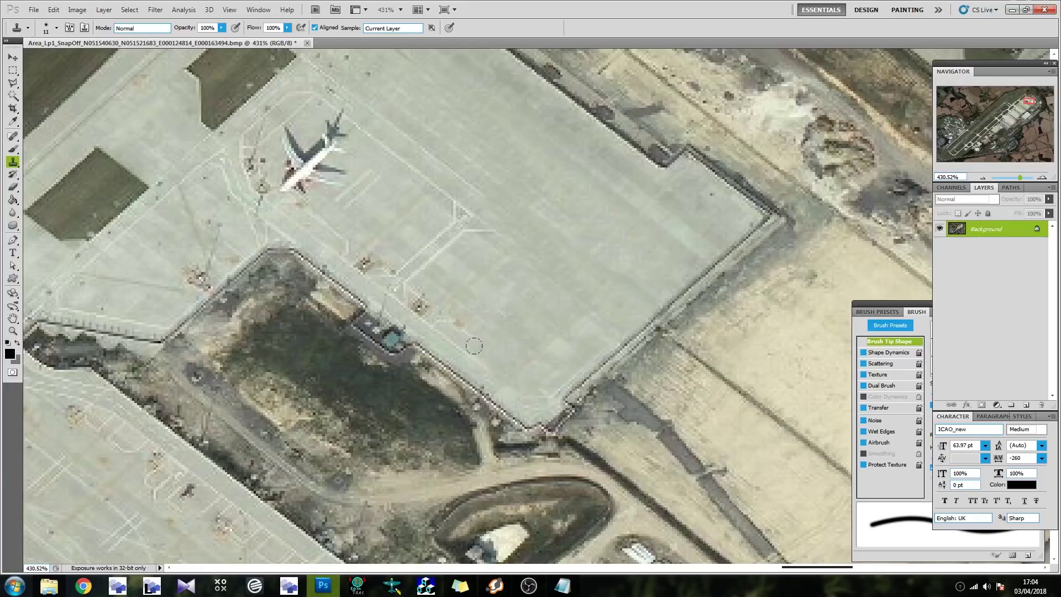
{"action": "mouse_move", "coordinate": [497, 304]}
{"action": "left_mouse_down"}
{"action": "mouse_move", "coordinate": [473, 315]}
{"action": "mouse_move", "coordinate": [483, 290]}
{"action": "left_mouse_up"}
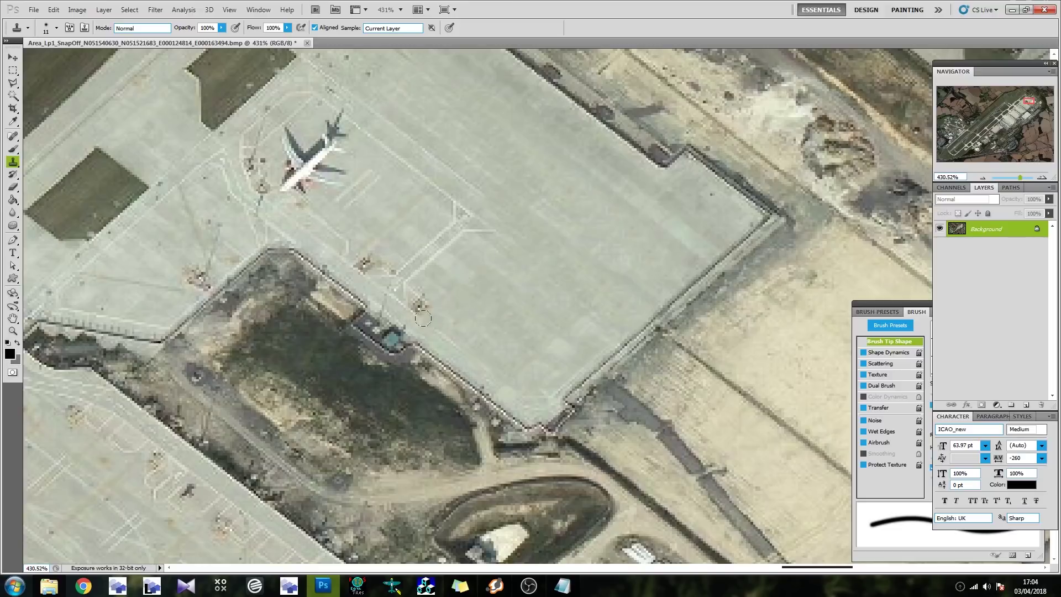
Step: Clone out the remaining stand lines and ground equipment in the middle of the northeast apron
{"action": "left_click_drag", "start_coordinate": [421, 305], "coordinate": [436, 287]}
{"action": "left_click_drag", "start_coordinate": [449, 243], "coordinate": [444, 229]}
{"action": "left_click", "coordinate": [534, 183], "text": "alt"}
{"action": "left_click_drag", "start_coordinate": [465, 206], "coordinate": [403, 264]}
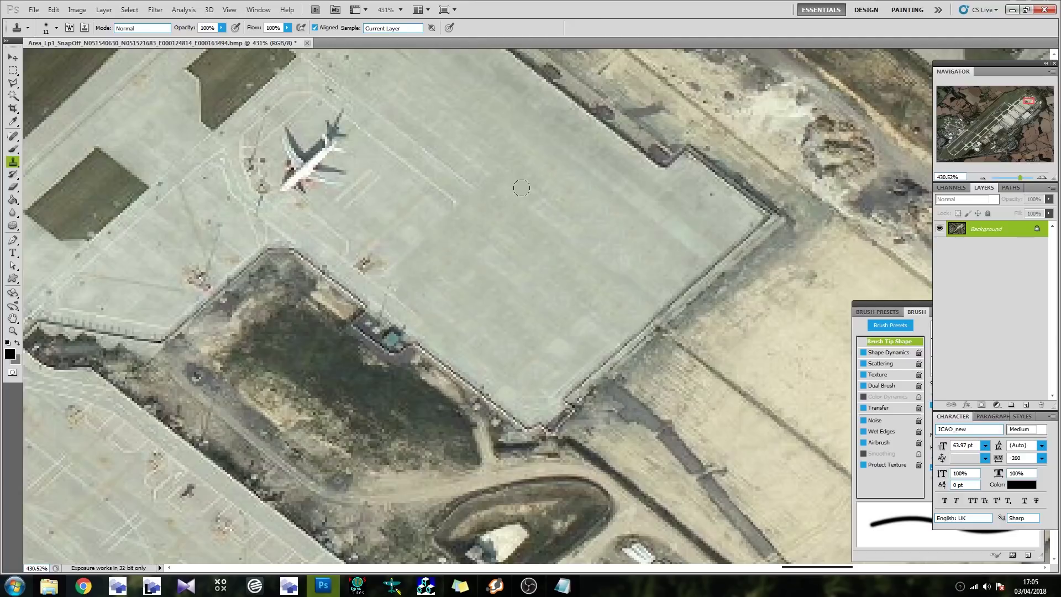
{"action": "left_click_drag", "start_coordinate": [422, 222], "coordinate": [477, 176]}
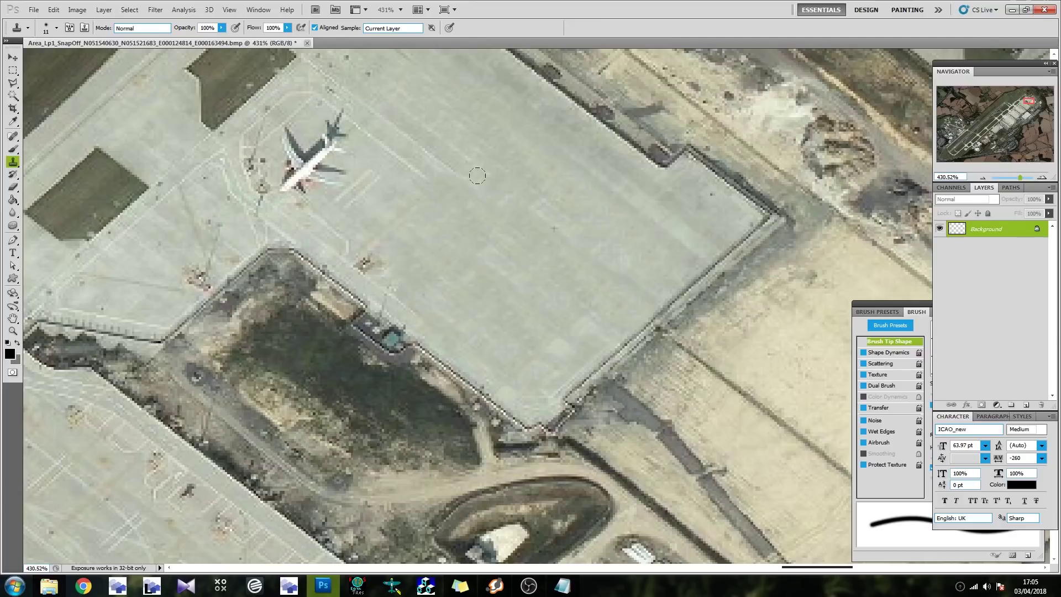
Step: Remove the parked aircraft and the surrounding stand markings from the northwestern part of the northeast apron with the Clone Stamp
{"action": "mouse_move", "coordinate": [389, 143]}
{"action": "left_mouse_down"}
{"action": "mouse_move", "coordinate": [326, 110]}
{"action": "mouse_move", "coordinate": [345, 148]}
{"action": "mouse_move", "coordinate": [335, 170]}
{"action": "left_mouse_up"}
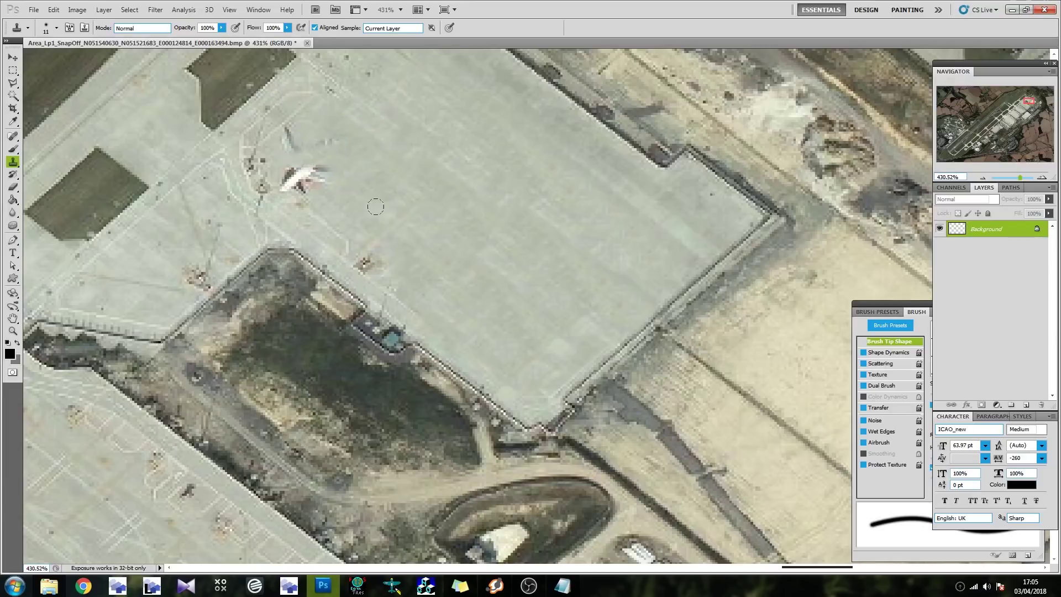
{"action": "mouse_move", "coordinate": [320, 218]}
{"action": "left_mouse_down"}
{"action": "mouse_move", "coordinate": [298, 180]}
{"action": "mouse_move", "coordinate": [309, 180]}
{"action": "mouse_move", "coordinate": [289, 173]}
{"action": "left_mouse_up"}
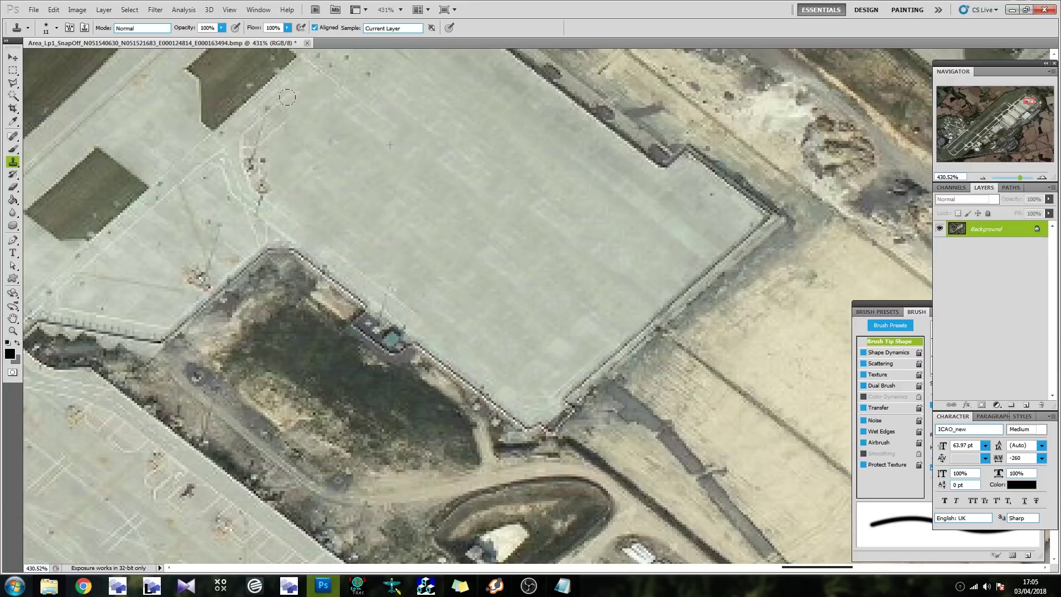
{"action": "mouse_move", "coordinate": [271, 128]}
{"action": "left_mouse_down"}
{"action": "mouse_move", "coordinate": [245, 138]}
{"action": "mouse_move", "coordinate": [261, 175]}
{"action": "left_mouse_up"}
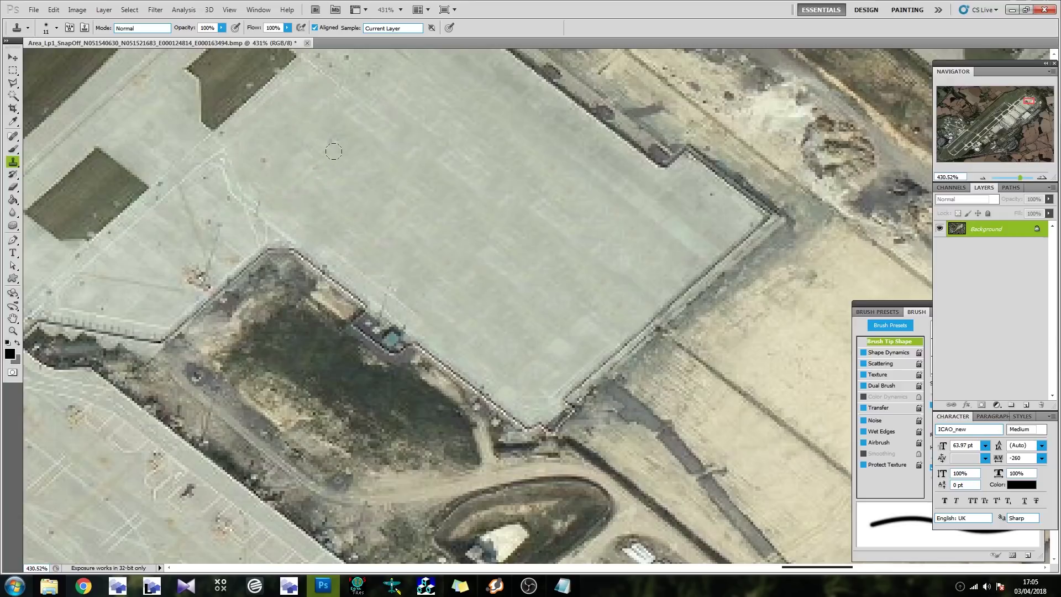
{"action": "scroll", "coordinate": [440, 182], "scroll_direction": "up", "scroll_amount": 3}
{"action": "left_click_drag", "start_coordinate": [313, 114], "coordinate": [311, 154]}
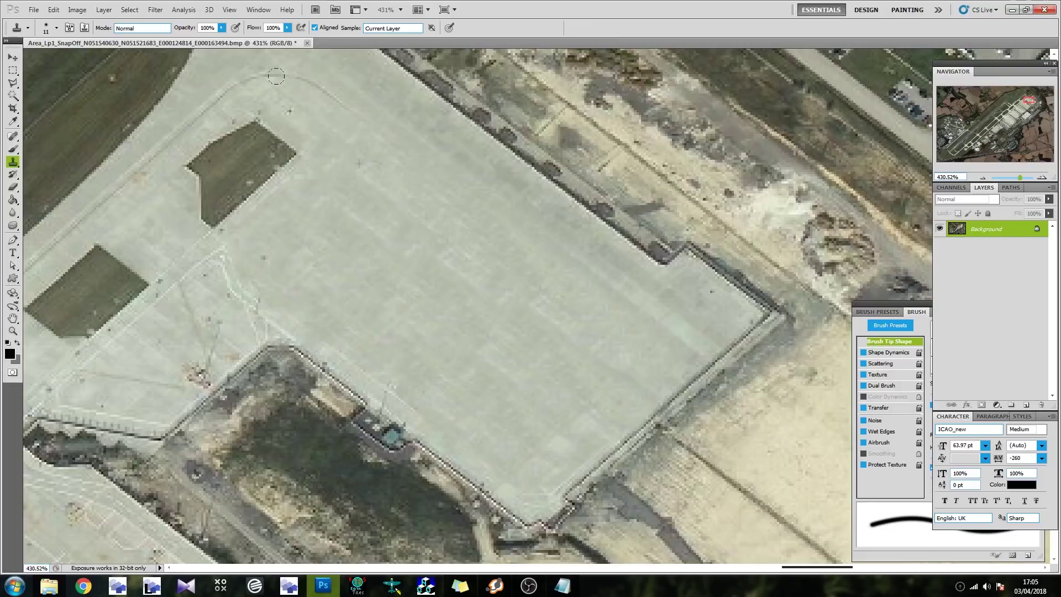
Step: Clone away the taxiway line running between the long grass strip and the small grass islands beside the northeast apron
{"action": "scroll", "coordinate": [326, 97], "scroll_direction": "down", "scroll_amount": 2, "text": "alt"}
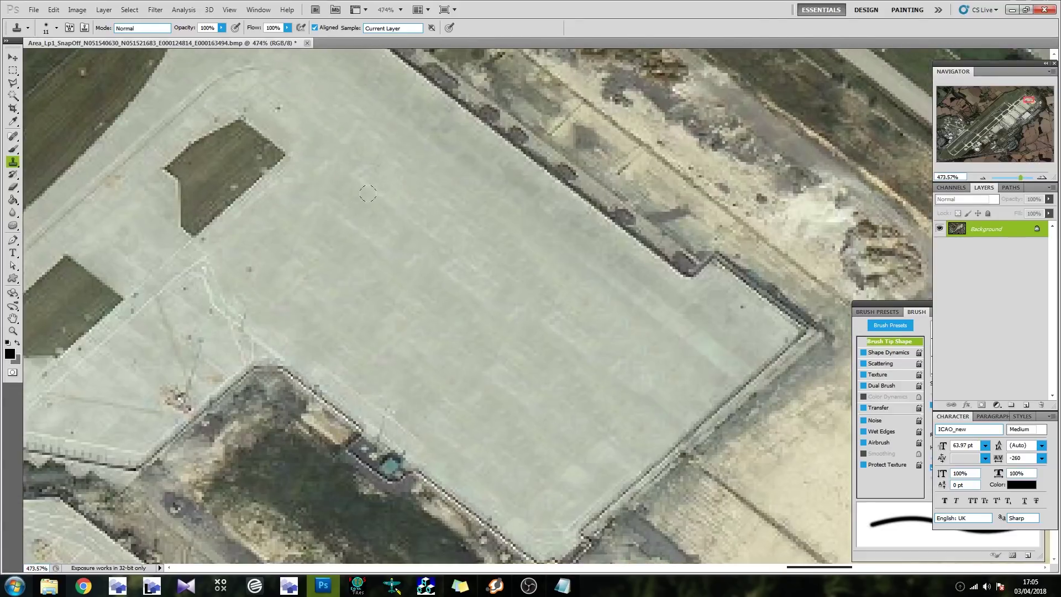
{"action": "scroll", "coordinate": [318, 102], "scroll_direction": "up", "scroll_amount": 4, "text": "alt"}
{"action": "scroll", "coordinate": [442, 227], "scroll_direction": "down", "scroll_amount": 1, "text": "alt"}
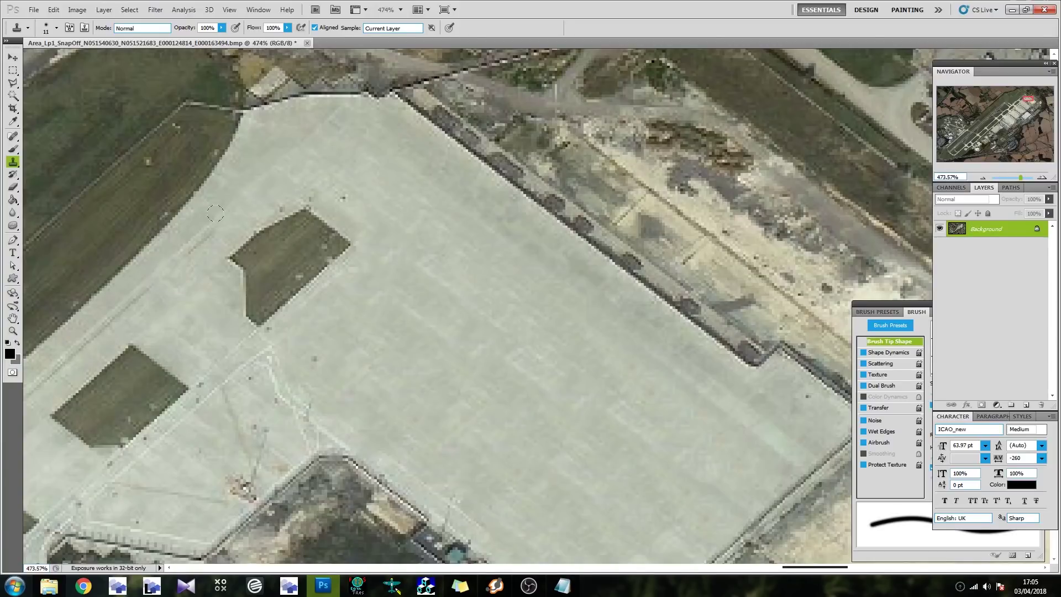
{"action": "mouse_move", "coordinate": [174, 305]}
{"action": "left_mouse_down"}
{"action": "mouse_move", "coordinate": [148, 303]}
{"action": "mouse_move", "coordinate": [161, 305]}
{"action": "left_mouse_up"}
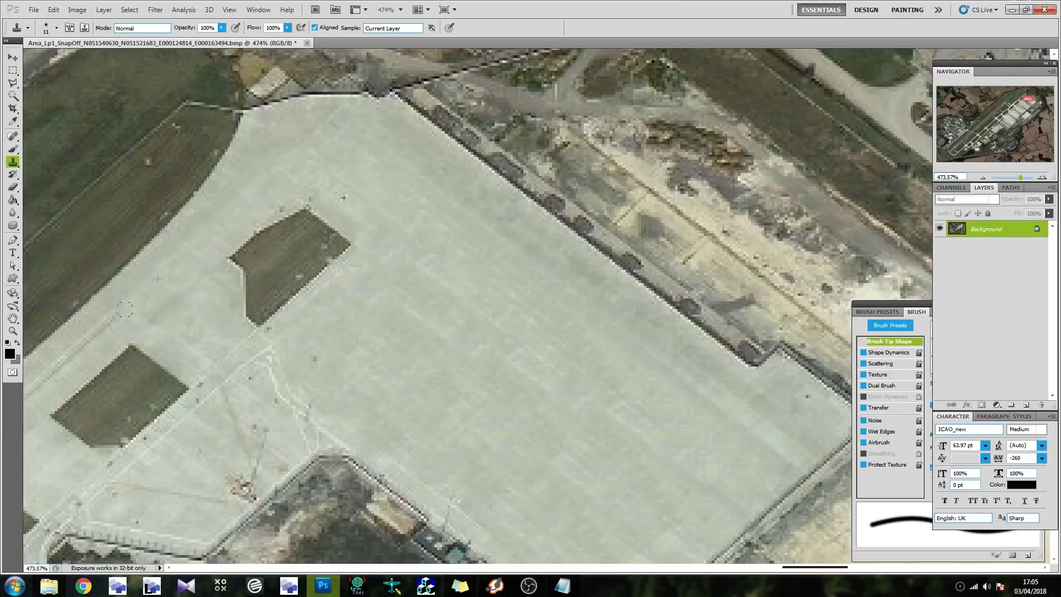
{"action": "scroll", "coordinate": [182, 360], "scroll_direction": "down", "scroll_amount": 3, "text": "alt"}
{"action": "scroll", "coordinate": [255, 240], "scroll_direction": "up", "scroll_amount": 2, "text": "alt"}
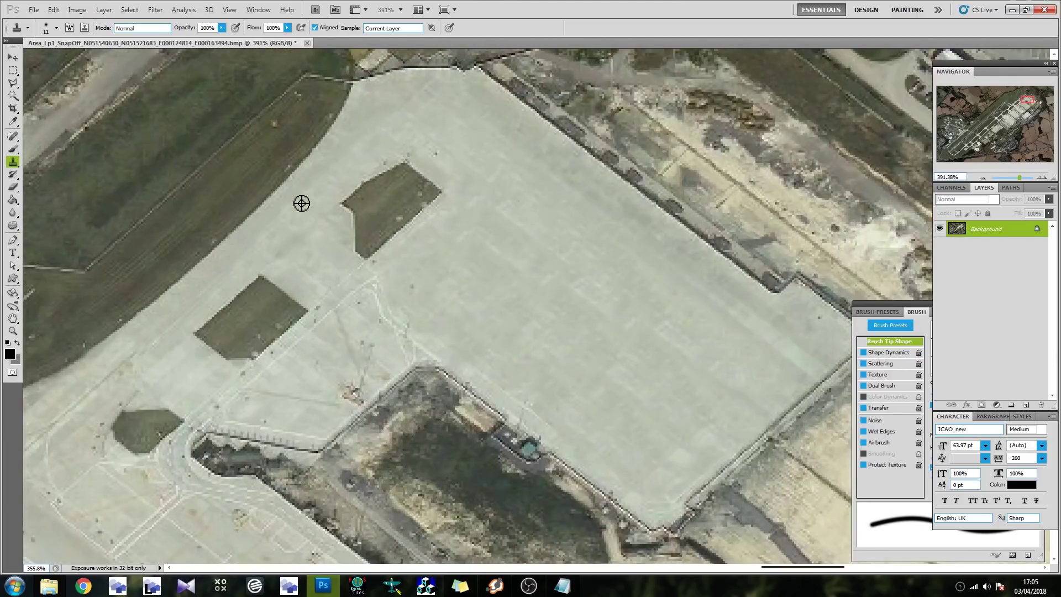
Step: Convert the locked Background into a regular layer with the default name and activate the Polygonal Lasso tool
{"action": "scroll", "coordinate": [445, 216], "scroll_direction": "down", "scroll_amount": 4, "text": "alt"}
{"action": "scroll", "coordinate": [445, 216], "scroll_direction": "down", "scroll_amount": 5, "text": "alt"}
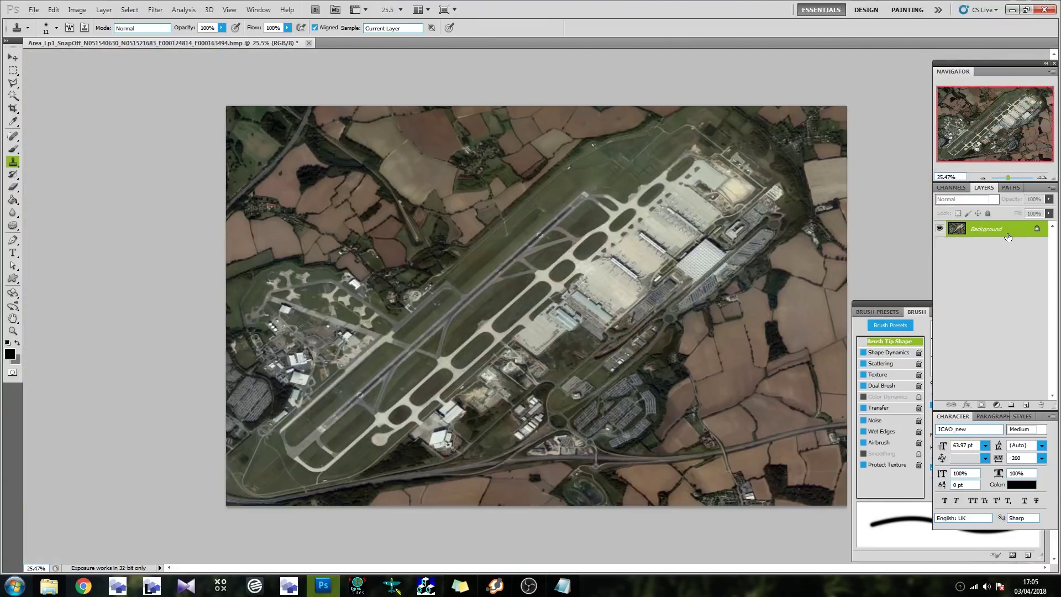
{"action": "double_click", "coordinate": [1008, 237]}
{"action": "key", "text": "Return"}
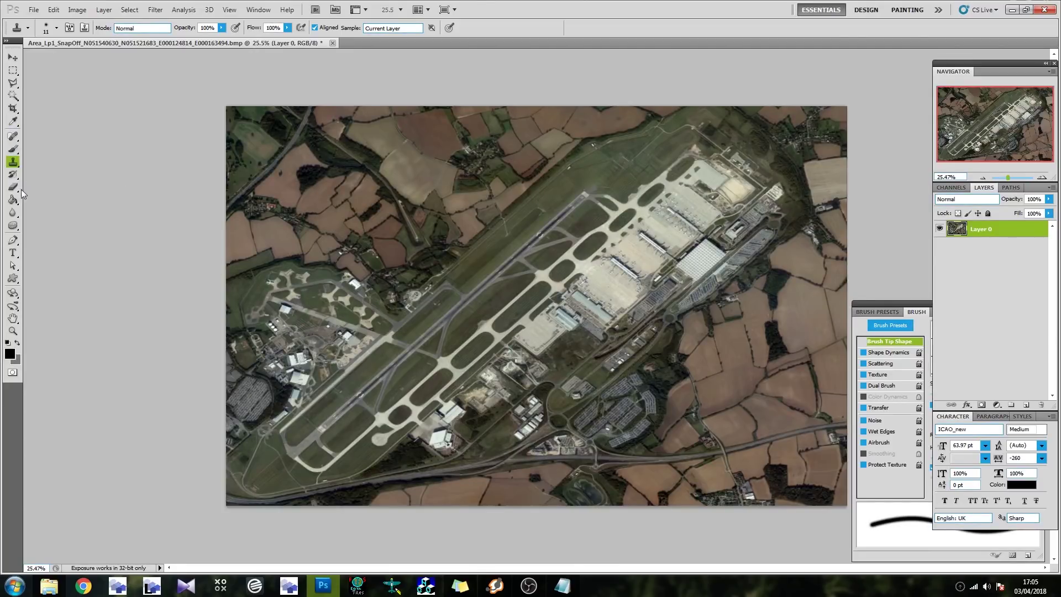
{"action": "left_click", "coordinate": [17, 86]}
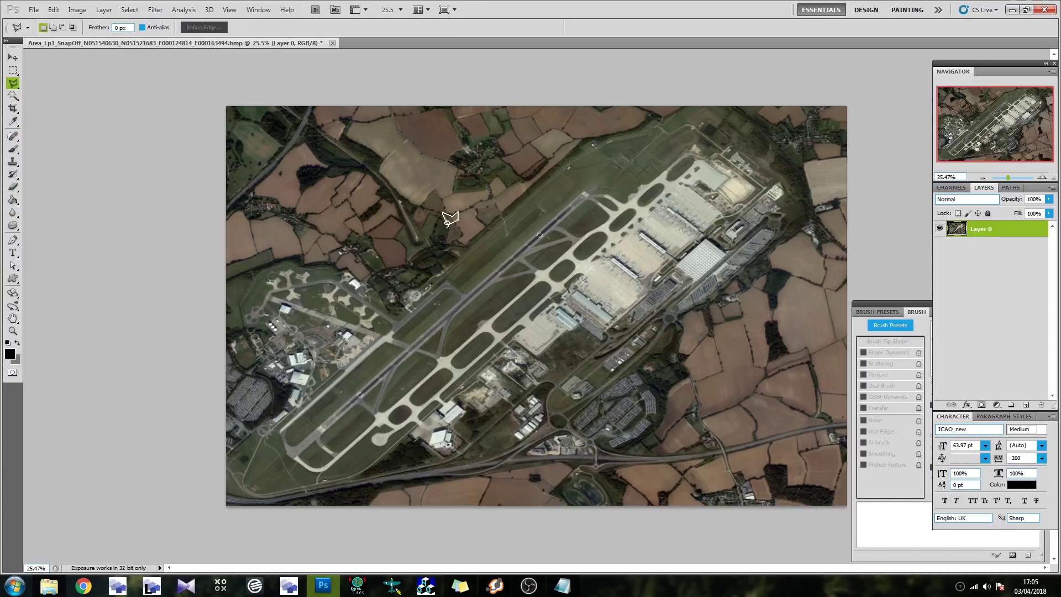
{"action": "left_click", "coordinate": [375, 245]}
{"action": "left_click", "coordinate": [416, 248]}
{"action": "key", "text": "Escape"}
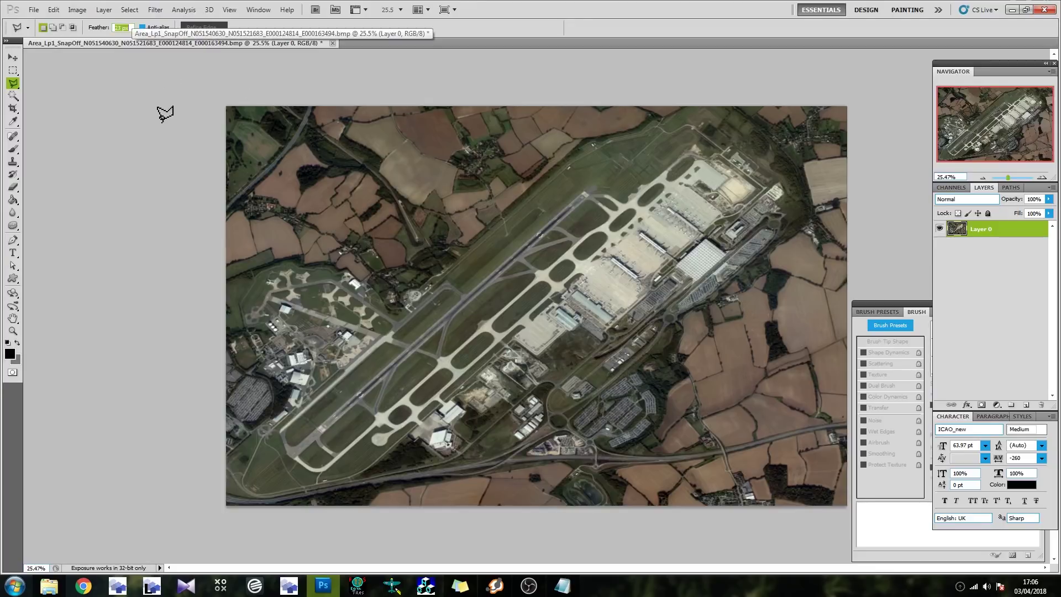
Step: Outline the whole airfield, including runway, terminals and car parks, with a Polygonal Lasso selection feathered by 23 px
{"action": "left_click", "coordinate": [372, 246]}
{"action": "left_click", "coordinate": [426, 241]}
{"action": "left_click", "coordinate": [595, 141]}
{"action": "left_click", "coordinate": [690, 127]}
{"action": "left_click", "coordinate": [703, 133]}
{"action": "left_click", "coordinate": [799, 187]}
{"action": "left_click", "coordinate": [812, 219]}
{"action": "left_click", "coordinate": [769, 294]}
{"action": "left_click", "coordinate": [711, 328]}
{"action": "left_click", "coordinate": [309, 491]}
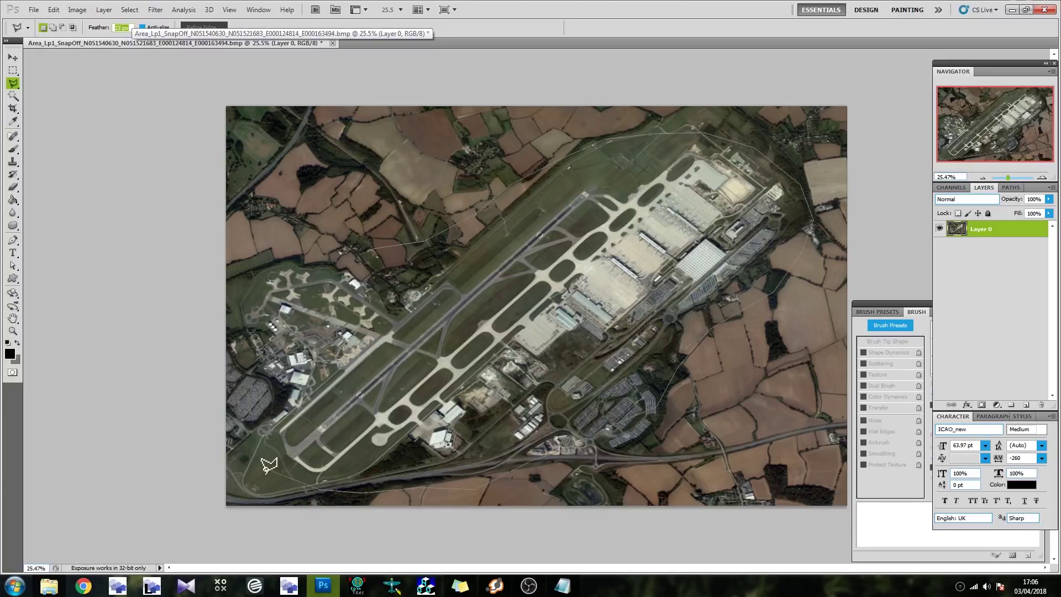
{"action": "left_click", "coordinate": [250, 380]}
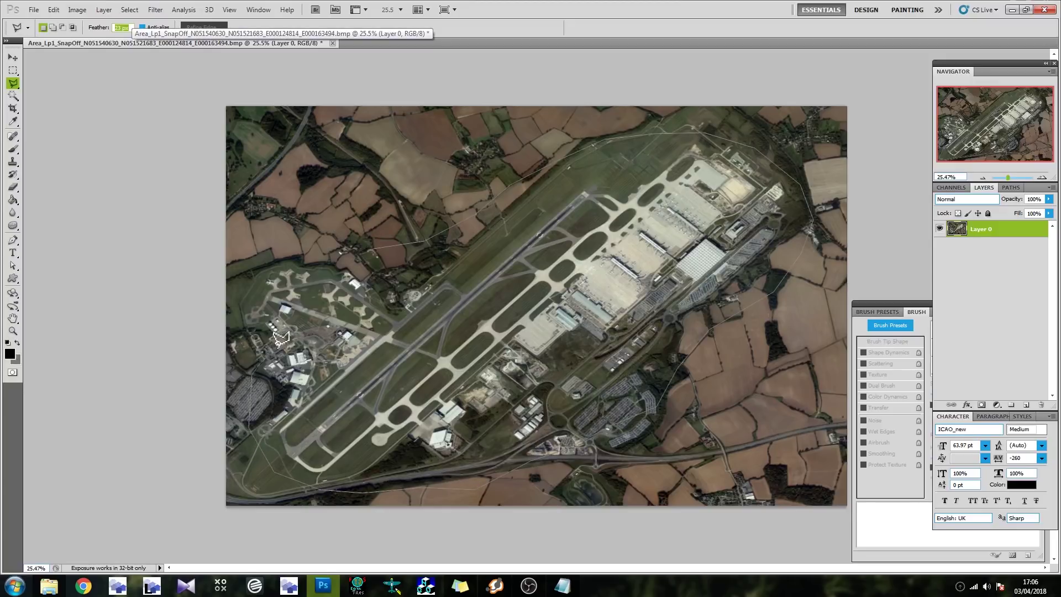
{"action": "left_click", "coordinate": [340, 260]}
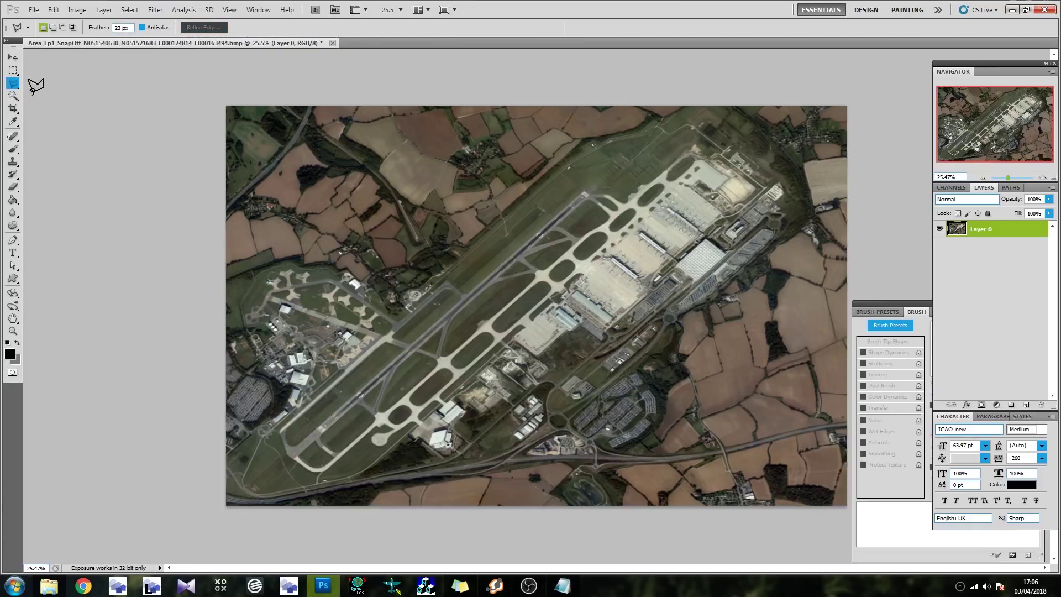
{"action": "key", "text": "ctrl+z"}
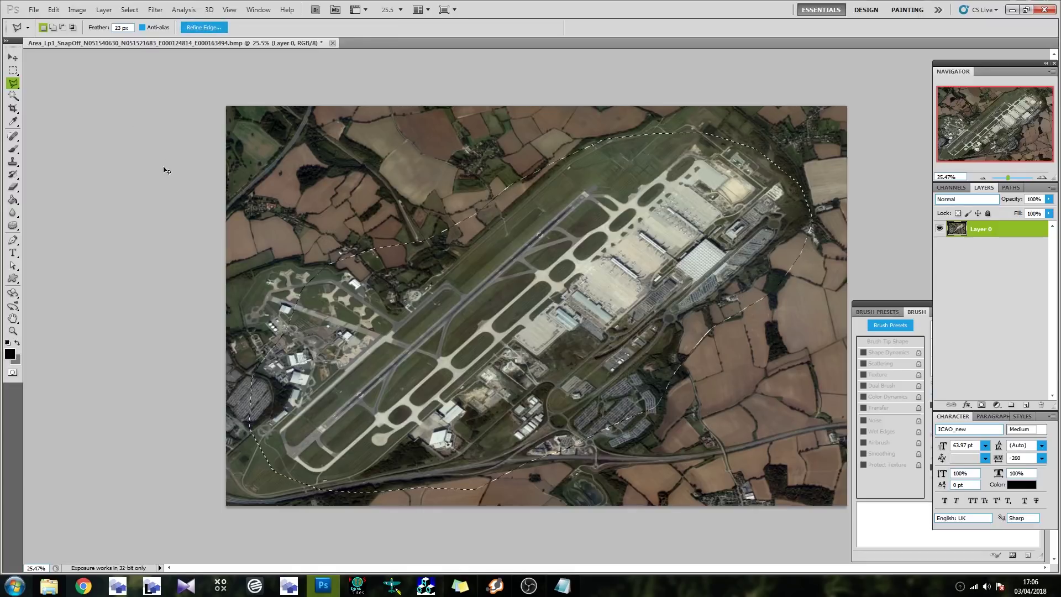
Step: Invert the selection, delete the surrounding fields to transparency, deselect, and check the feathered edge around the airfield
{"action": "key", "text": "ctrl+shift+i"}
{"action": "key", "text": "Delete"}
{"action": "key", "text": "ctrl+d"}
{"action": "scroll", "coordinate": [238, 181], "scroll_direction": "up", "scroll_amount": 3, "text": "alt"}
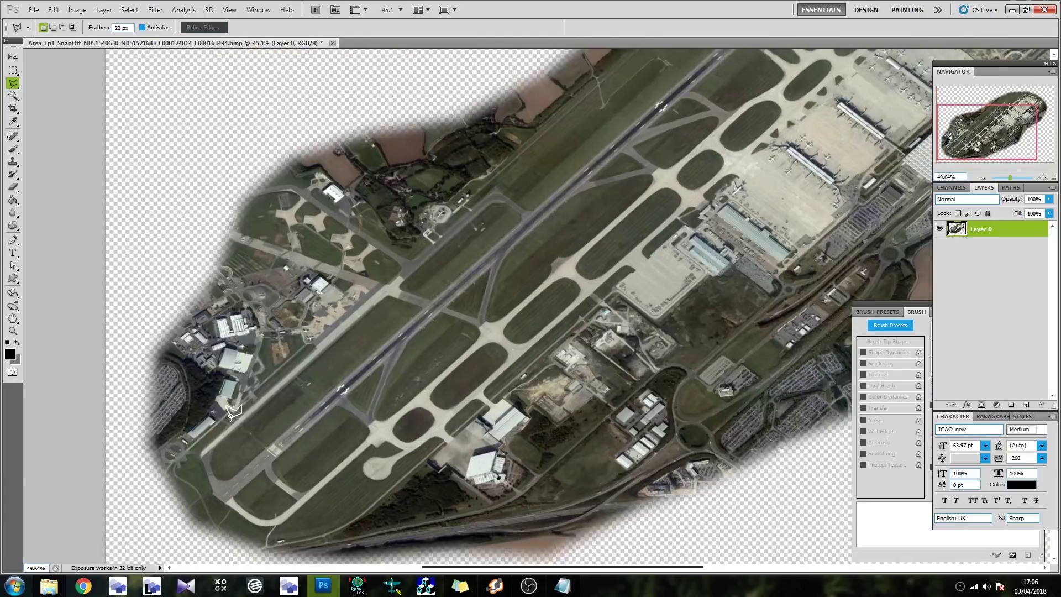
{"action": "scroll", "coordinate": [233, 178], "scroll_direction": "down", "scroll_amount": 3, "text": "alt"}
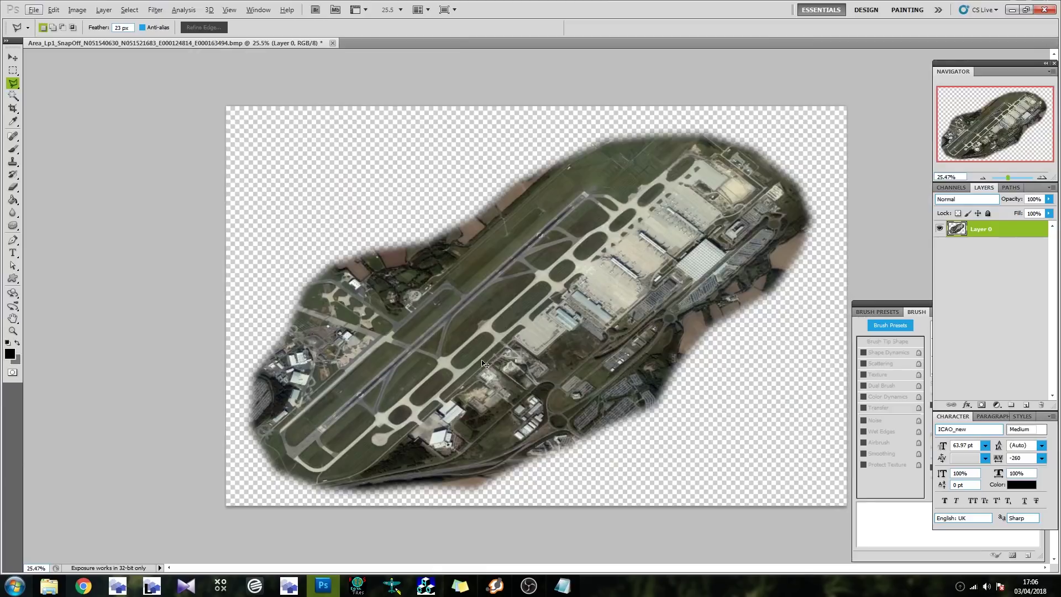
Step: Save the cut-out image in TIFF format as egss in the egss folder, keeping its layers
{"action": "key", "text": "alt"}
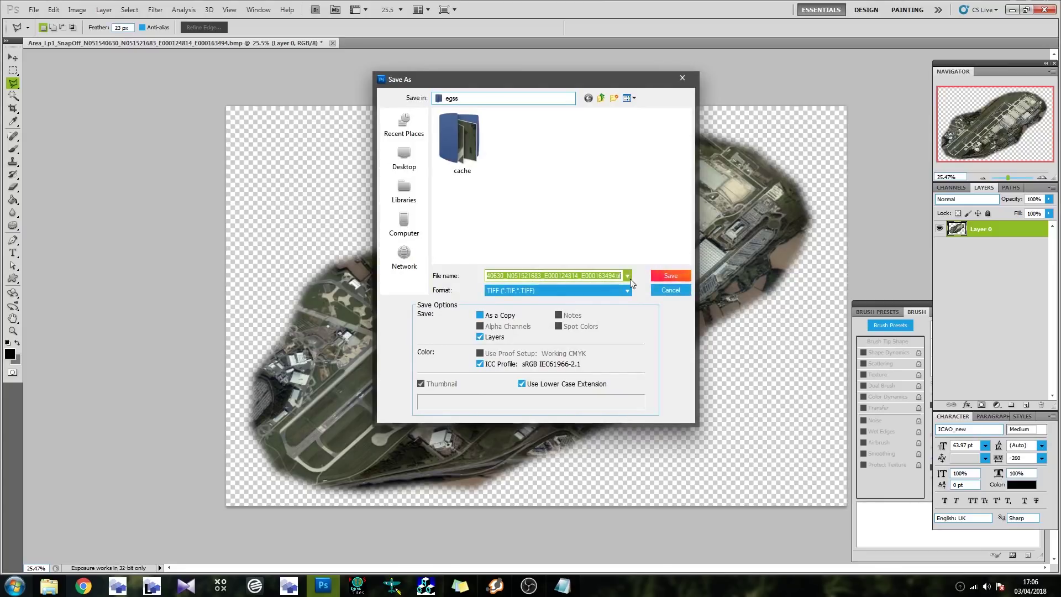
{"action": "type", "text": "egss"}
{"action": "key", "text": "Return"}
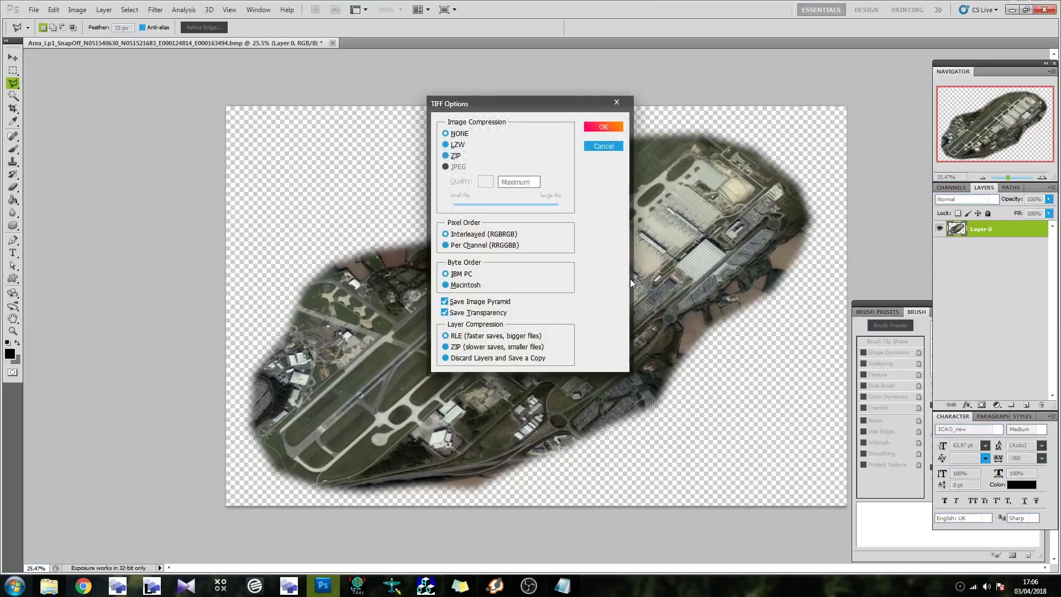